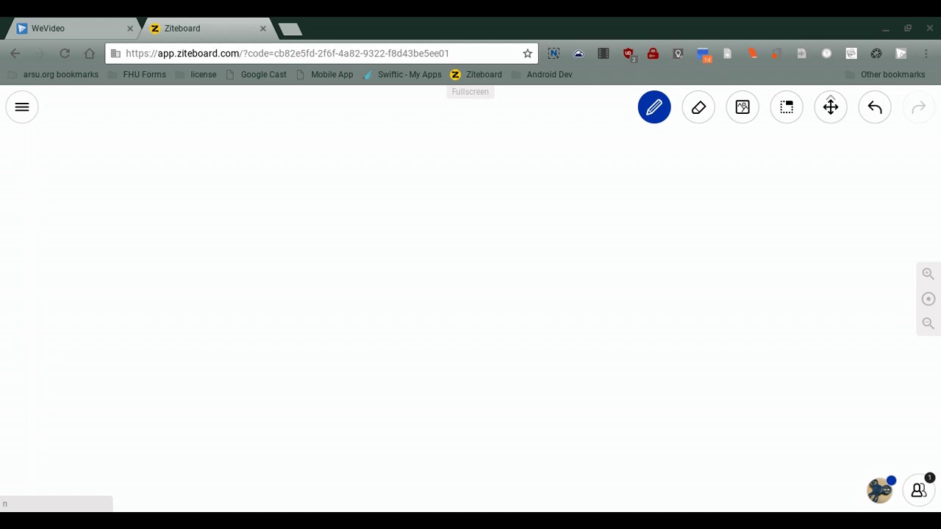
{"action": "left_click", "coordinate": [22, 108]}
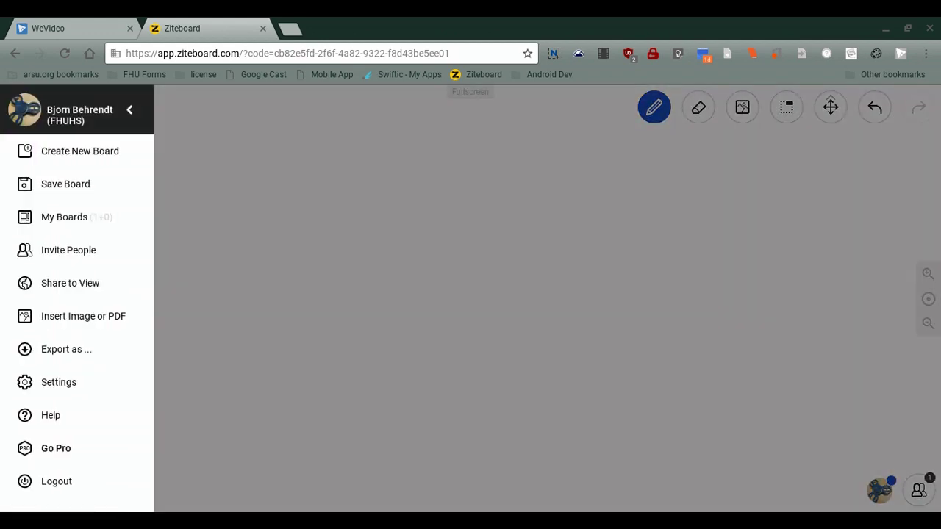
{"action": "left_click", "coordinate": [129, 110]}
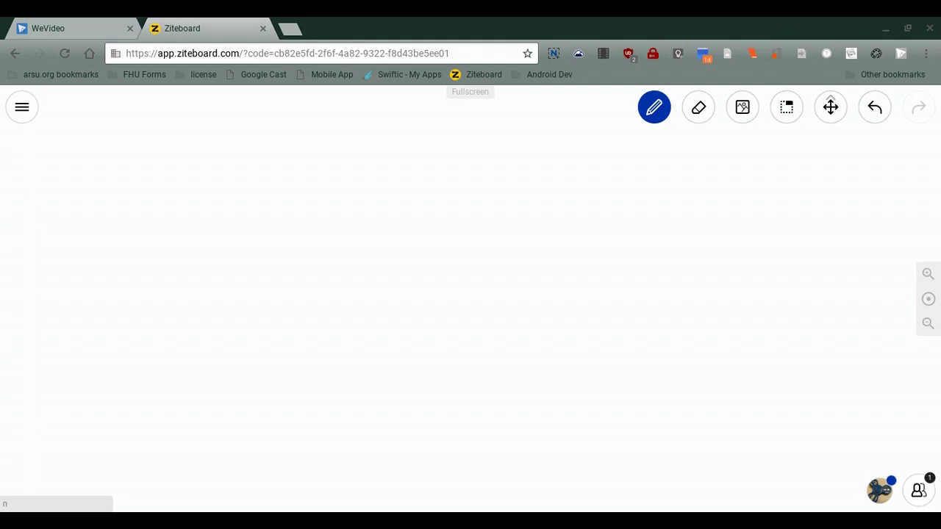
- Handwrite a first name in black ink in the upper-left area of the board
{"action": "left_click", "coordinate": [654, 107]}
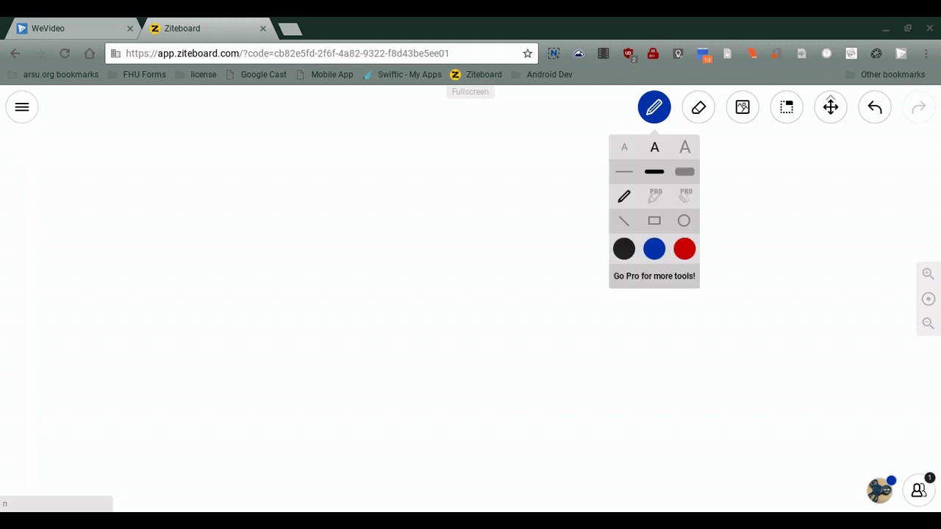
{"action": "left_click", "coordinate": [624, 249]}
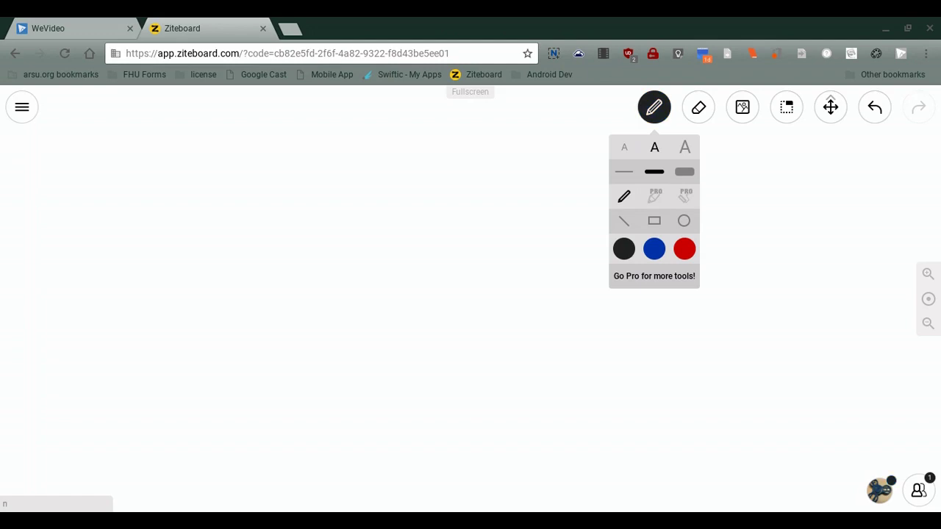
{"action": "left_click_drag", "start_coordinate": [51, 178], "coordinate": [68, 222]}
{"action": "mouse_move", "coordinate": [35, 176]}
{"action": "left_mouse_down"}
{"action": "mouse_move", "coordinate": [43, 163]}
{"action": "mouse_move", "coordinate": [58, 219]}
{"action": "left_mouse_up"}
{"action": "left_click_drag", "start_coordinate": [104, 173], "coordinate": [112, 207]}
{"action": "mouse_move", "coordinate": [87, 158]}
{"action": "left_mouse_down"}
{"action": "mouse_move", "coordinate": [89, 168]}
{"action": "mouse_move", "coordinate": [127, 165]}
{"action": "left_mouse_up"}
{"action": "left_click_drag", "start_coordinate": [144, 162], "coordinate": [149, 173]}
{"action": "left_click_drag", "start_coordinate": [155, 156], "coordinate": [182, 136]}
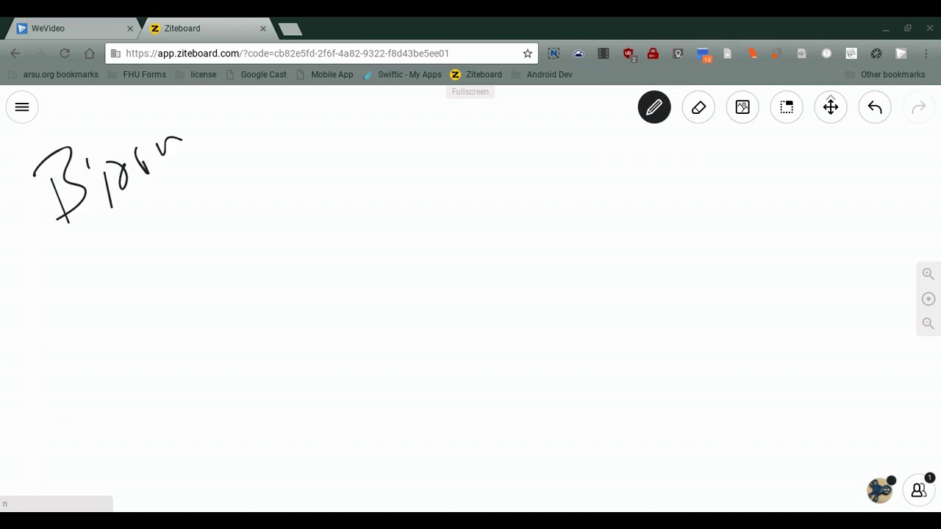
- Handwrite "Edlisten" in red ink diagonally below the black name
{"action": "left_click", "coordinate": [654, 107]}
{"action": "left_click", "coordinate": [684, 249]}
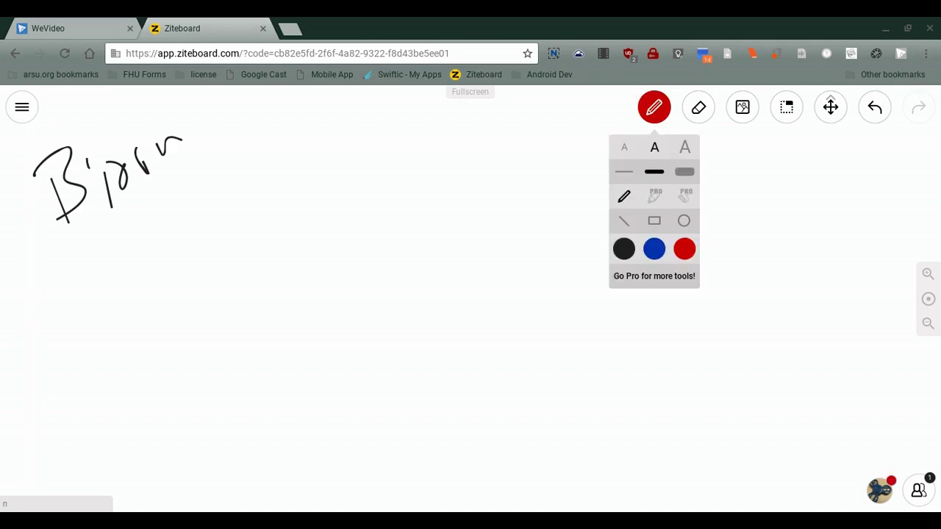
{"action": "mouse_move", "coordinate": [112, 238]}
{"action": "left_mouse_down"}
{"action": "mouse_move", "coordinate": [104, 246]}
{"action": "mouse_move", "coordinate": [140, 308]}
{"action": "left_mouse_up"}
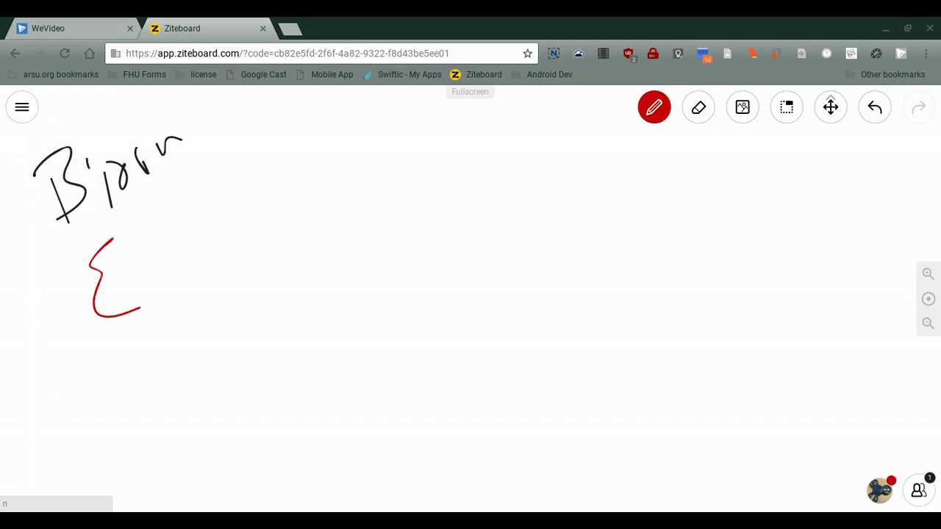
{"action": "left_click_drag", "start_coordinate": [153, 264], "coordinate": [182, 282]}
{"action": "mouse_move", "coordinate": [161, 204]}
{"action": "left_mouse_down"}
{"action": "mouse_move", "coordinate": [196, 264]}
{"action": "mouse_move", "coordinate": [216, 257]}
{"action": "left_mouse_up"}
{"action": "left_click_drag", "start_coordinate": [186, 209], "coordinate": [190, 214]}
{"action": "mouse_move", "coordinate": [219, 218]}
{"action": "left_mouse_down"}
{"action": "mouse_move", "coordinate": [230, 229]}
{"action": "mouse_move", "coordinate": [226, 256]}
{"action": "left_mouse_up"}
{"action": "mouse_move", "coordinate": [214, 179]}
{"action": "left_mouse_down"}
{"action": "mouse_move", "coordinate": [254, 227]}
{"action": "mouse_move", "coordinate": [260, 195]}
{"action": "left_mouse_up"}
{"action": "mouse_move", "coordinate": [259, 199]}
{"action": "left_mouse_down"}
{"action": "mouse_move", "coordinate": [274, 207]}
{"action": "mouse_move", "coordinate": [319, 178]}
{"action": "left_mouse_up"}
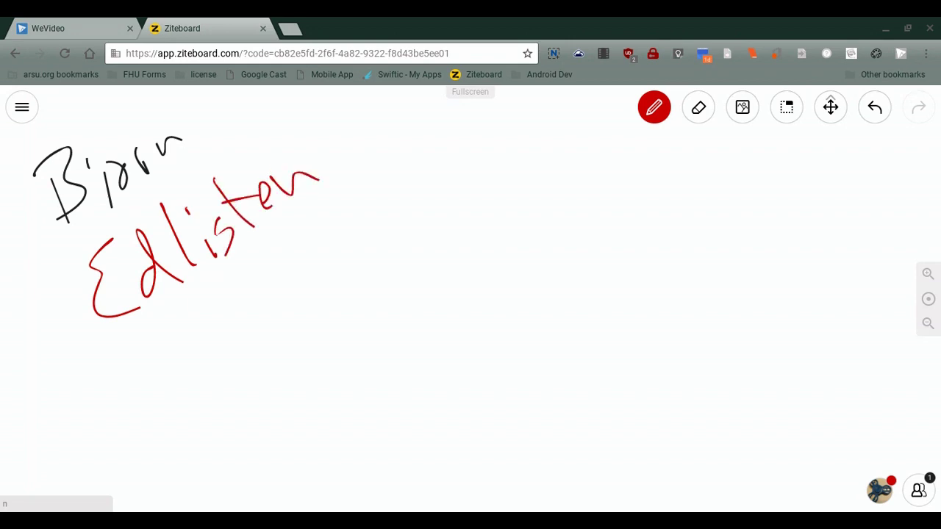
- Draw a long blue zigzag stroke diagonally below the red word with the pen
{"action": "left_click", "coordinate": [654, 107]}
{"action": "left_click", "coordinate": [654, 248]}
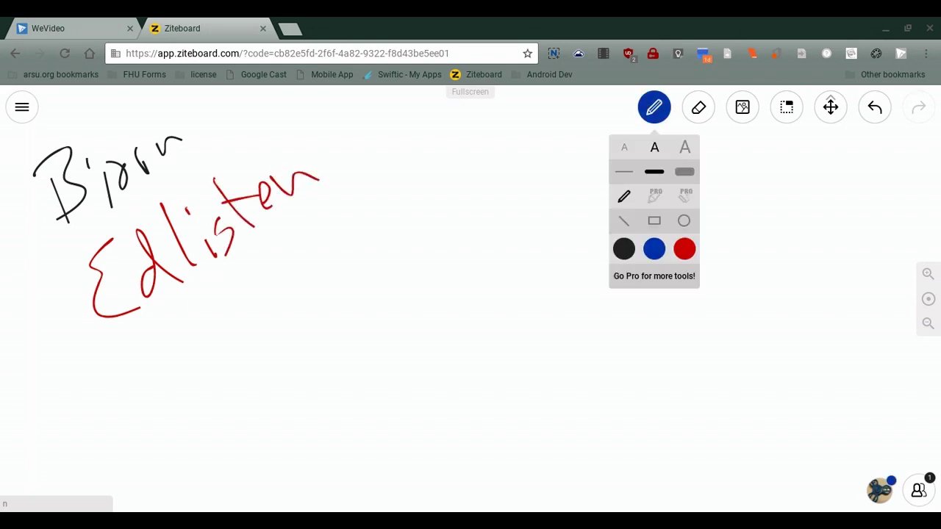
{"action": "mouse_move", "coordinate": [193, 359]}
{"action": "left_mouse_down"}
{"action": "mouse_move", "coordinate": [248, 277]}
{"action": "mouse_move", "coordinate": [449, 164]}
{"action": "left_mouse_up"}
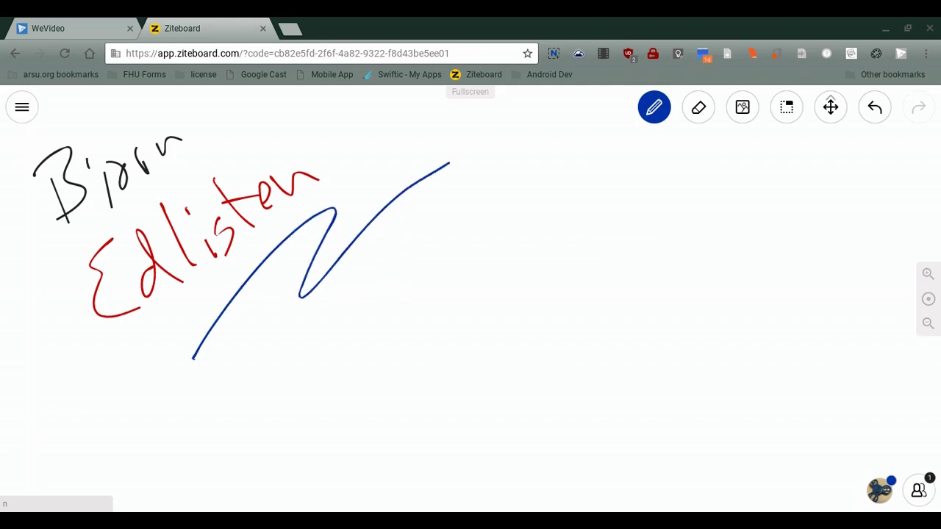
- Explore the board by panning it and zooming out and in, ending at the default zoom level
{"action": "left_click", "coordinate": [831, 103]}
{"action": "mouse_move", "coordinate": [471, 294]}
{"action": "left_mouse_down"}
{"action": "mouse_move", "coordinate": [314, 166]}
{"action": "mouse_move", "coordinate": [537, 244]}
{"action": "mouse_move", "coordinate": [378, 412]}
{"action": "mouse_move", "coordinate": [678, 207]}
{"action": "mouse_move", "coordinate": [422, 234]}
{"action": "mouse_move", "coordinate": [489, 257]}
{"action": "left_mouse_up"}
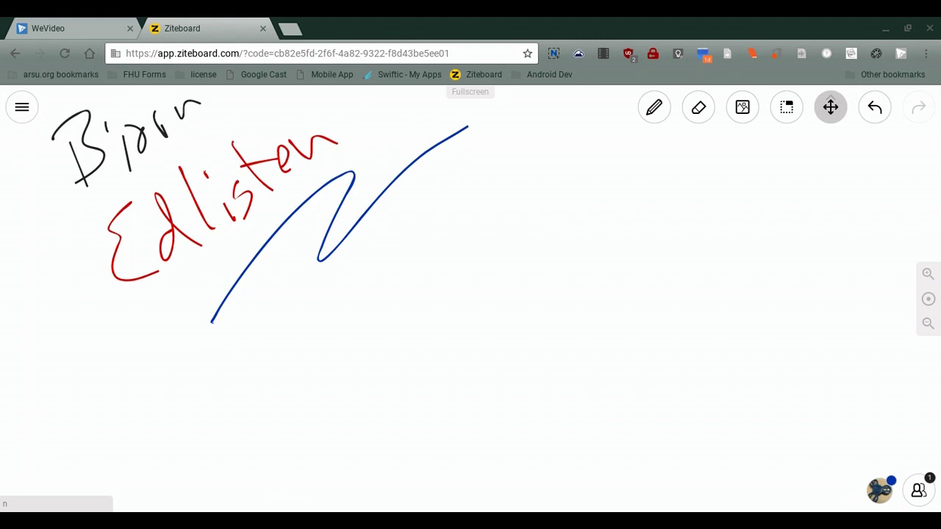
{"action": "scroll", "coordinate": [489, 241], "scroll_direction": "down", "scroll_amount": 5}
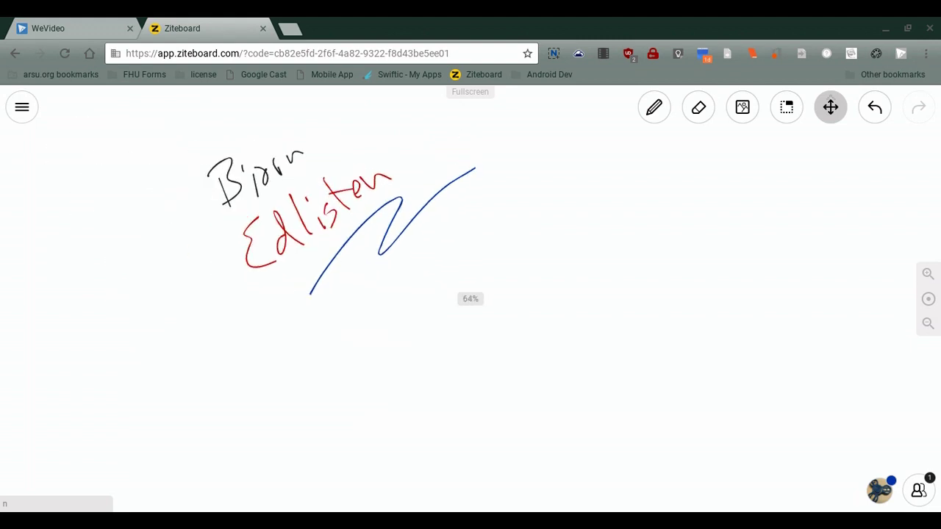
{"action": "scroll", "coordinate": [488, 241], "scroll_direction": "up", "scroll_amount": 6}
{"action": "scroll", "coordinate": [470, 294], "scroll_direction": "up", "scroll_amount": 2}
{"action": "scroll", "coordinate": [470, 294], "scroll_direction": "down", "scroll_amount": 3}
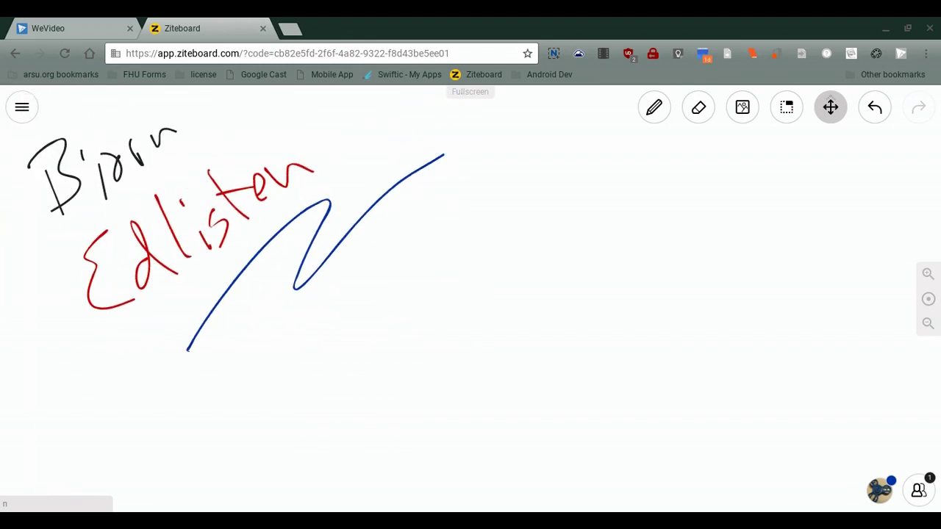
{"action": "scroll", "coordinate": [470, 294], "scroll_direction": "down", "scroll_amount": 1}
{"action": "scroll", "coordinate": [471, 294], "scroll_direction": "up", "scroll_amount": 2}
{"action": "scroll", "coordinate": [471, 294], "scroll_direction": "down", "scroll_amount": 1}
{"action": "scroll", "coordinate": [471, 294], "scroll_direction": "up", "scroll_amount": 1}
{"action": "left_click", "coordinate": [928, 274]}
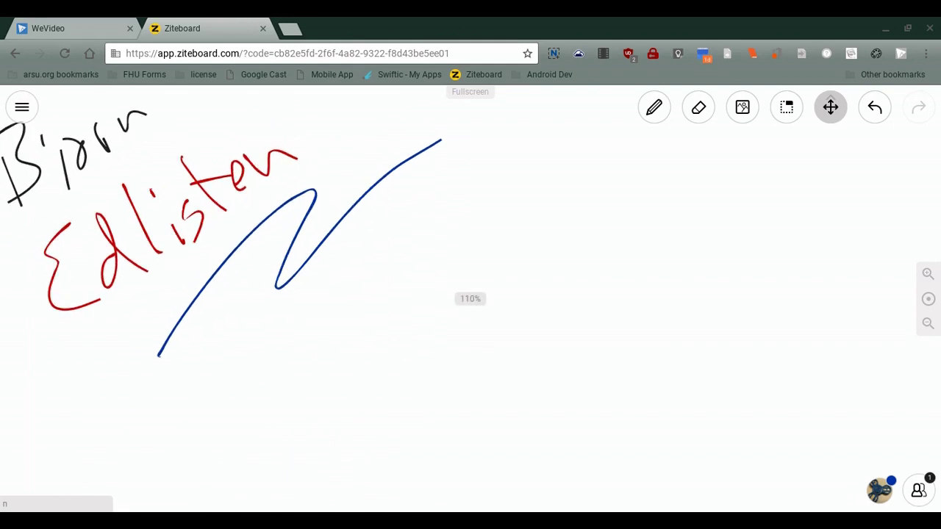
{"action": "left_click", "coordinate": [928, 300]}
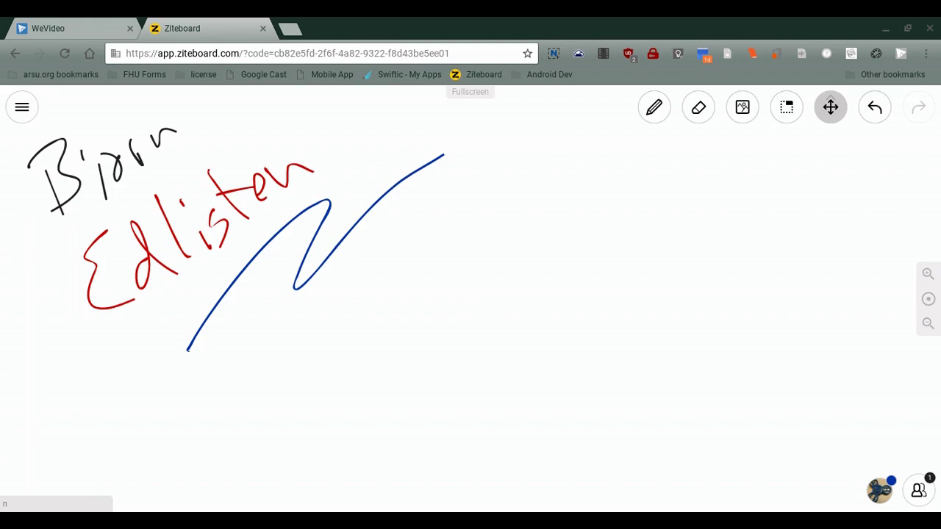
{"action": "left_click", "coordinate": [928, 300]}
- Draw a blue arrow pointing at the zoom controls, with a plus sign above it and a minus sign below it
{"action": "left_click", "coordinate": [654, 107]}
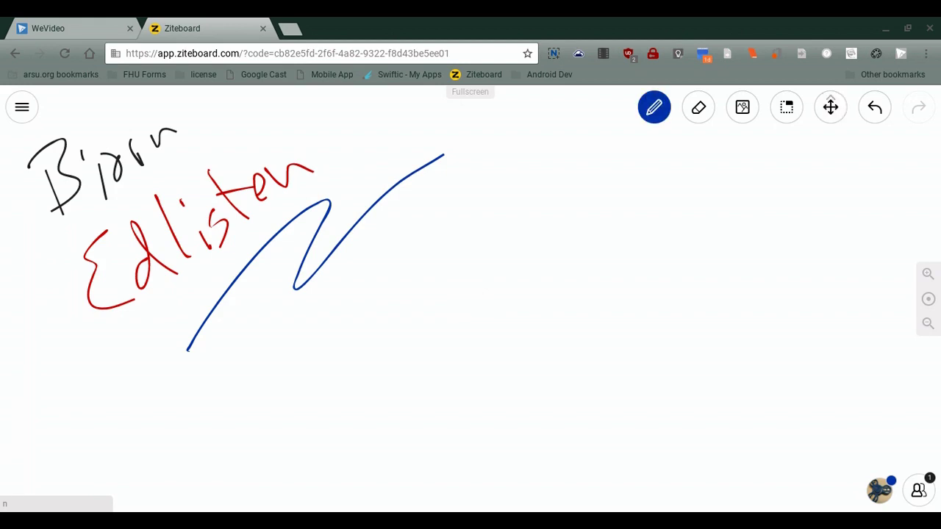
{"action": "mouse_move", "coordinate": [684, 311]}
{"action": "left_mouse_down"}
{"action": "mouse_move", "coordinate": [887, 309]}
{"action": "mouse_move", "coordinate": [866, 330]}
{"action": "left_mouse_up"}
{"action": "left_click_drag", "start_coordinate": [856, 288], "coordinate": [893, 312]}
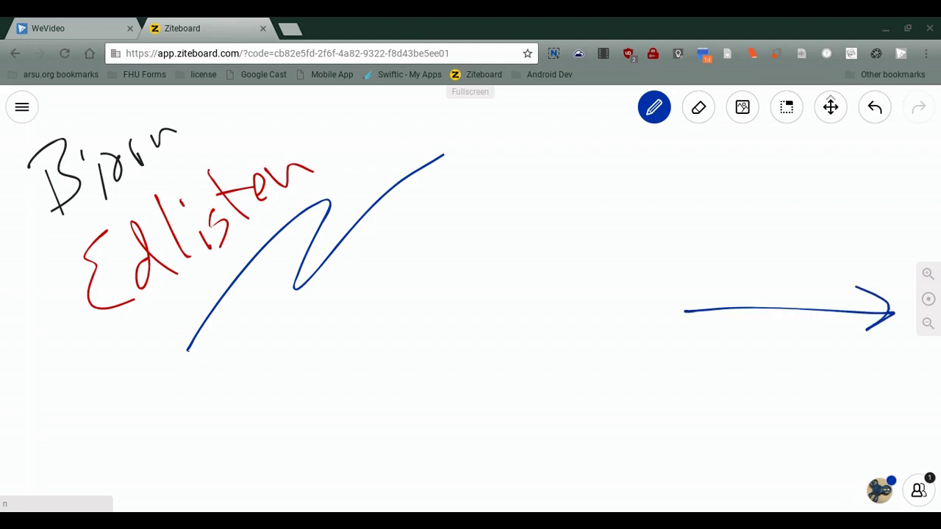
{"action": "mouse_move", "coordinate": [895, 201]}
{"action": "left_mouse_down"}
{"action": "mouse_move", "coordinate": [895, 237]}
{"action": "mouse_move", "coordinate": [913, 209]}
{"action": "left_mouse_up"}
{"action": "left_click_drag", "start_coordinate": [877, 382], "coordinate": [914, 374]}
- Switch the pen to red and circle the tip of the blue arrow
{"action": "left_click", "coordinate": [654, 107]}
{"action": "left_click", "coordinate": [684, 249]}
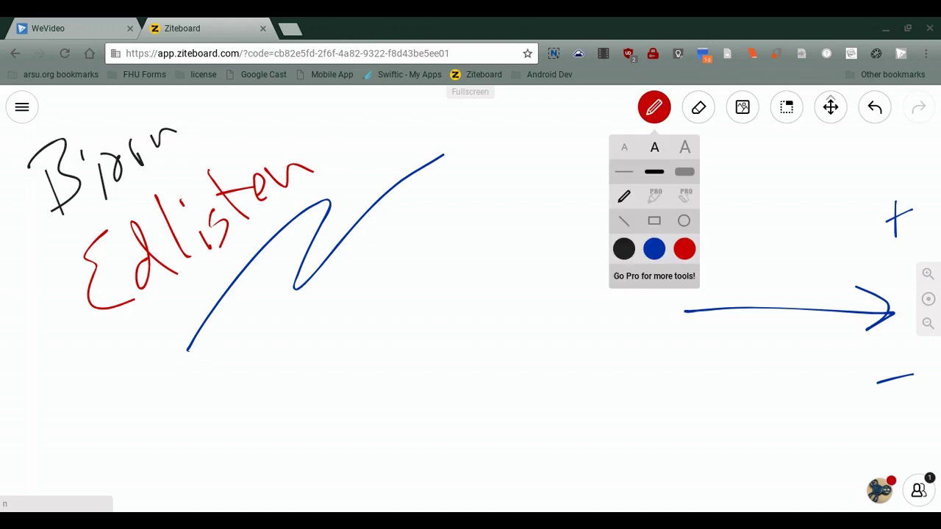
{"action": "mouse_move", "coordinate": [890, 282]}
{"action": "left_mouse_down"}
{"action": "mouse_move", "coordinate": [893, 326]}
{"action": "mouse_move", "coordinate": [882, 288]}
{"action": "mouse_move", "coordinate": [895, 310]}
{"action": "left_mouse_up"}
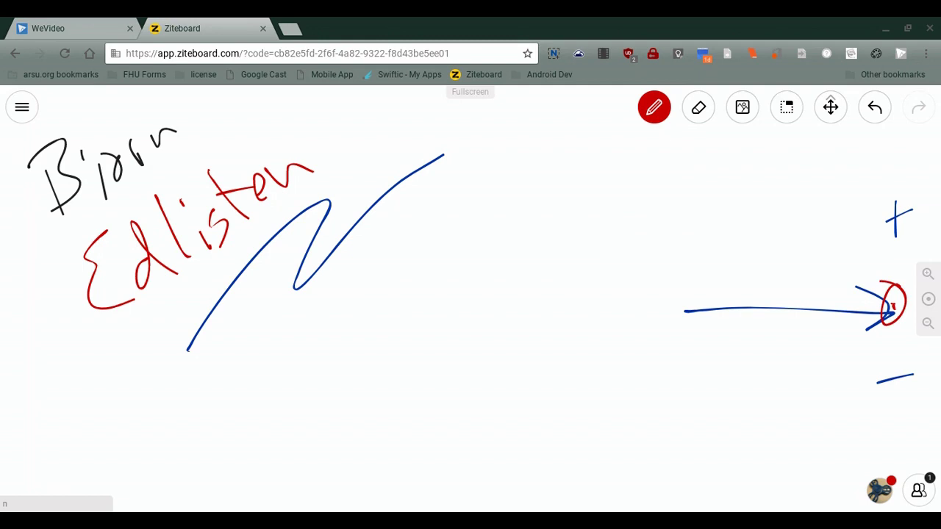
- Erase the blue arrow, its red circle and the plus and minus signs beside the zoom controls
{"action": "key", "text": "e"}
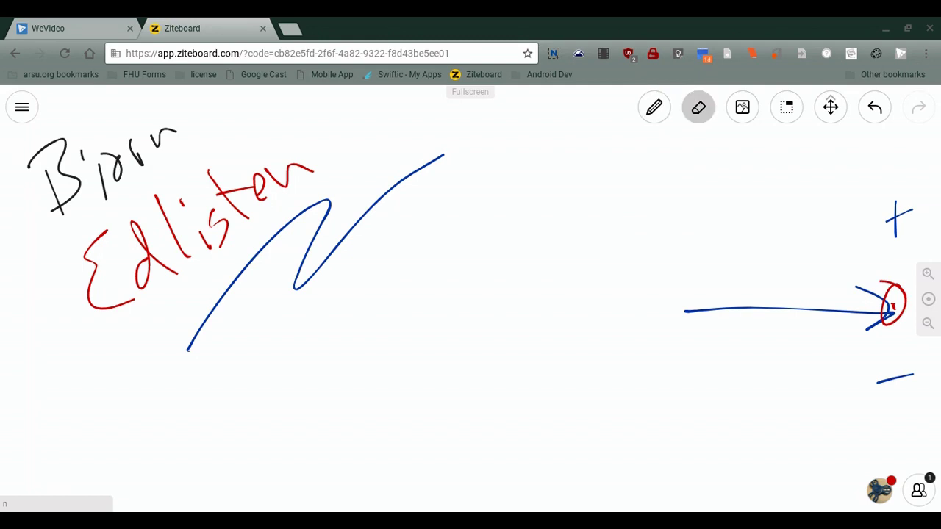
{"action": "left_click", "coordinate": [698, 107]}
{"action": "left_click", "coordinate": [654, 108]}
{"action": "left_click_drag", "start_coordinate": [910, 197], "coordinate": [891, 220]}
{"action": "key", "text": "e"}
{"action": "left_click_drag", "start_coordinate": [870, 287], "coordinate": [870, 330]}
{"action": "left_click_drag", "start_coordinate": [893, 281], "coordinate": [893, 325]}
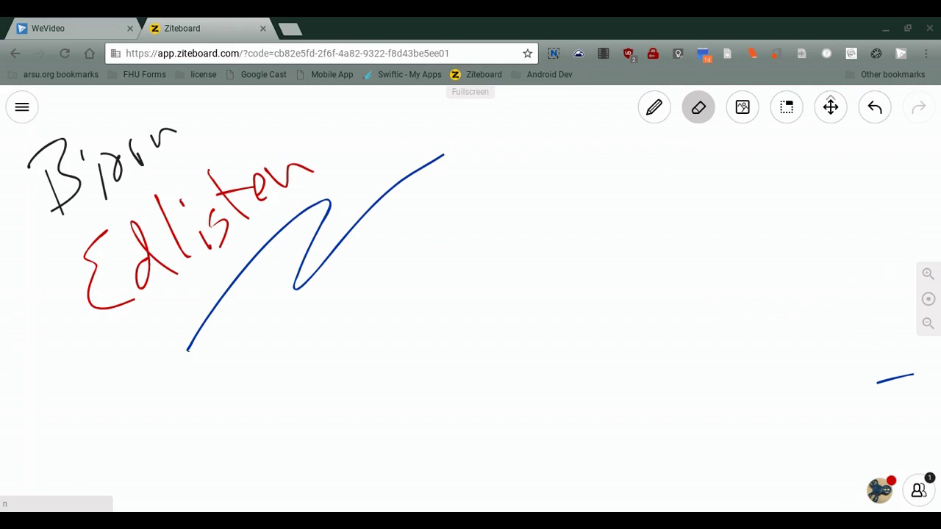
{"action": "left_click_drag", "start_coordinate": [894, 368], "coordinate": [896, 390]}
{"action": "left_click", "coordinate": [830, 98]}
{"action": "left_click_drag", "start_coordinate": [257, 294], "coordinate": [136, 203]}
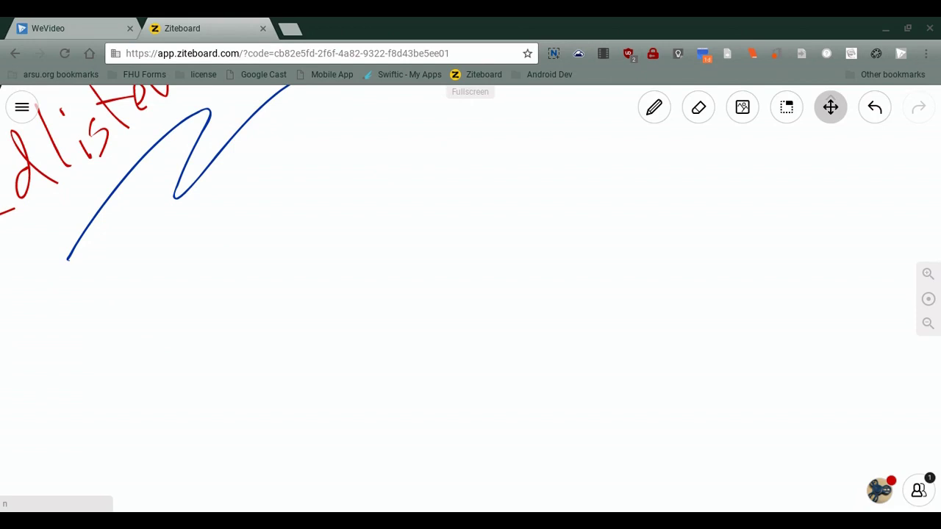
{"action": "mouse_move", "coordinate": [331, 279]}
{"action": "left_mouse_down"}
{"action": "mouse_move", "coordinate": [460, 356]}
{"action": "mouse_move", "coordinate": [512, 373]}
{"action": "left_mouse_up"}
{"action": "left_click", "coordinate": [743, 108]}
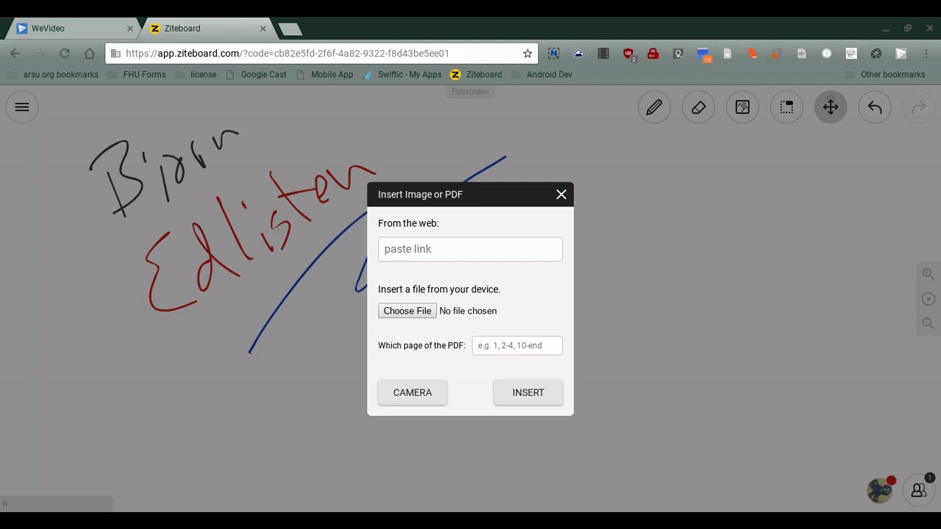
{"action": "left_click", "coordinate": [561, 194]}
{"action": "left_click", "coordinate": [786, 108]}
{"action": "left_click_drag", "start_coordinate": [561, 211], "coordinate": [430, 231]}
{"action": "left_click", "coordinate": [654, 108]}
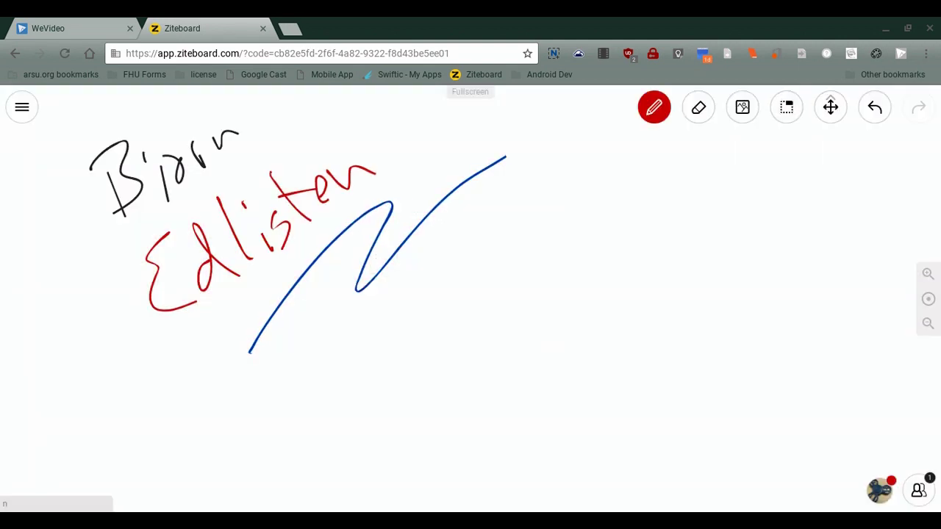
{"action": "left_click_drag", "start_coordinate": [36, 149], "coordinate": [221, 140]}
{"action": "left_click", "coordinate": [874, 107]}
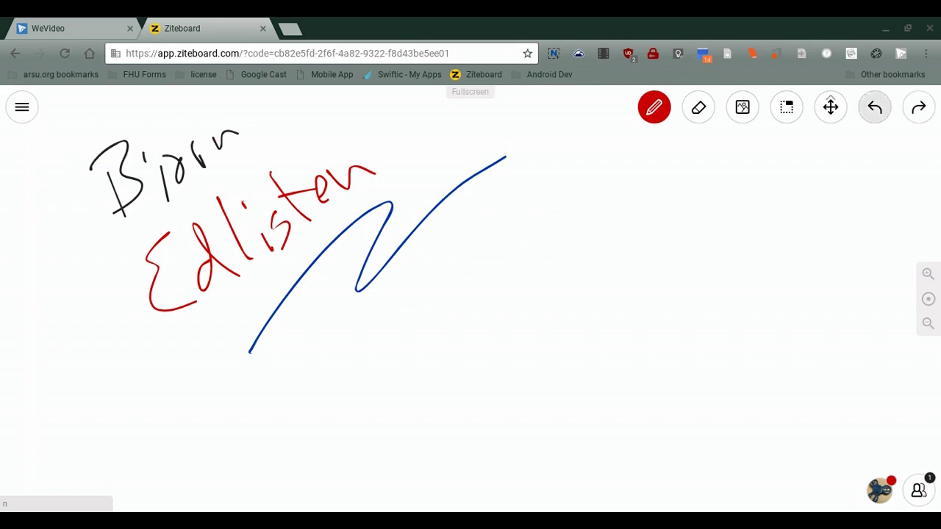
{"action": "left_click", "coordinate": [786, 107]}
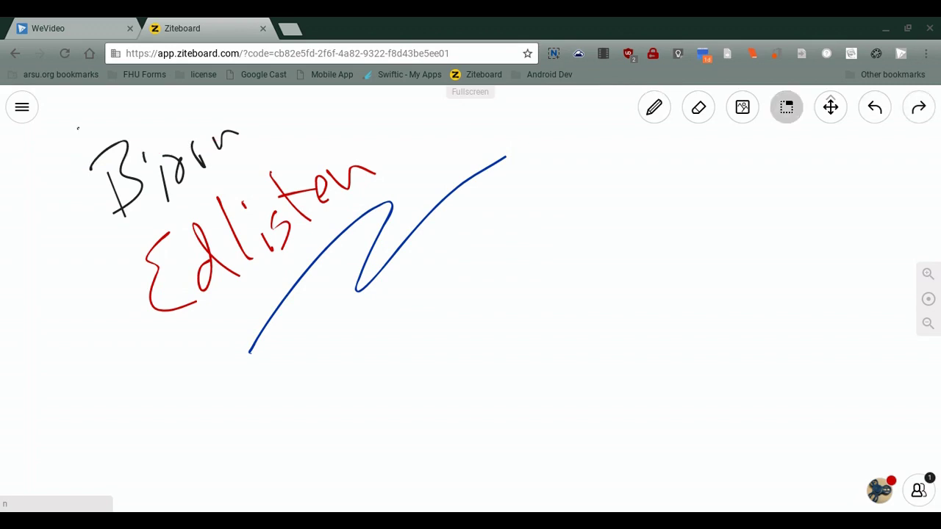
{"action": "left_click_drag", "start_coordinate": [78, 128], "coordinate": [237, 162]}
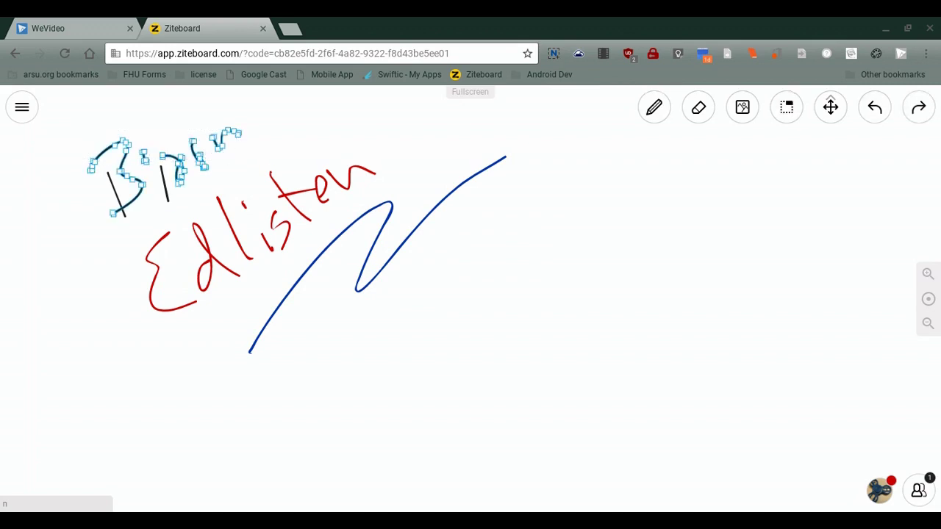
{"action": "key", "text": "p"}
{"action": "left_click", "coordinate": [831, 103]}
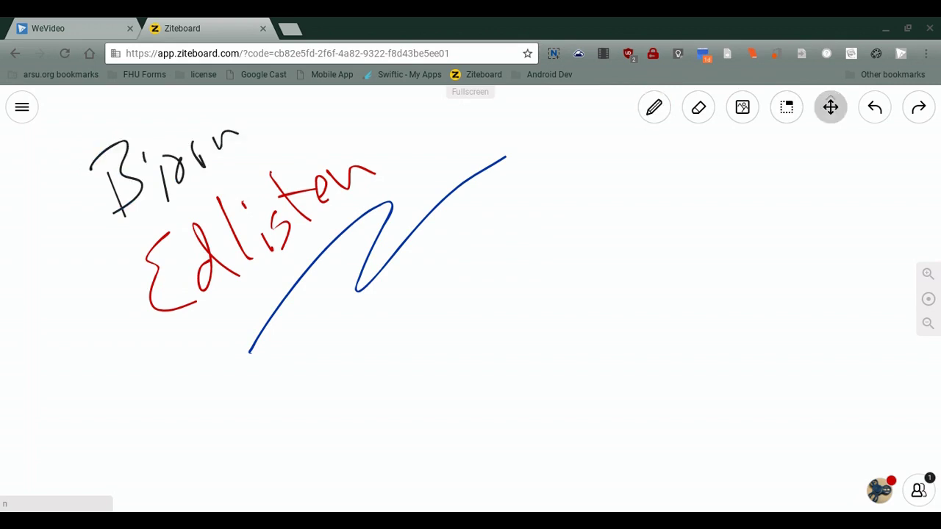
- Select all strokes of the black handwritten name, move them slightly down and to the left, and deselect them
{"action": "key", "text": "s"}
{"action": "mouse_move", "coordinate": [86, 112]}
{"action": "left_mouse_down"}
{"action": "mouse_move", "coordinate": [72, 133]}
{"action": "mouse_move", "coordinate": [237, 174]}
{"action": "mouse_move", "coordinate": [258, 168]}
{"action": "mouse_move", "coordinate": [244, 192]}
{"action": "left_mouse_up"}
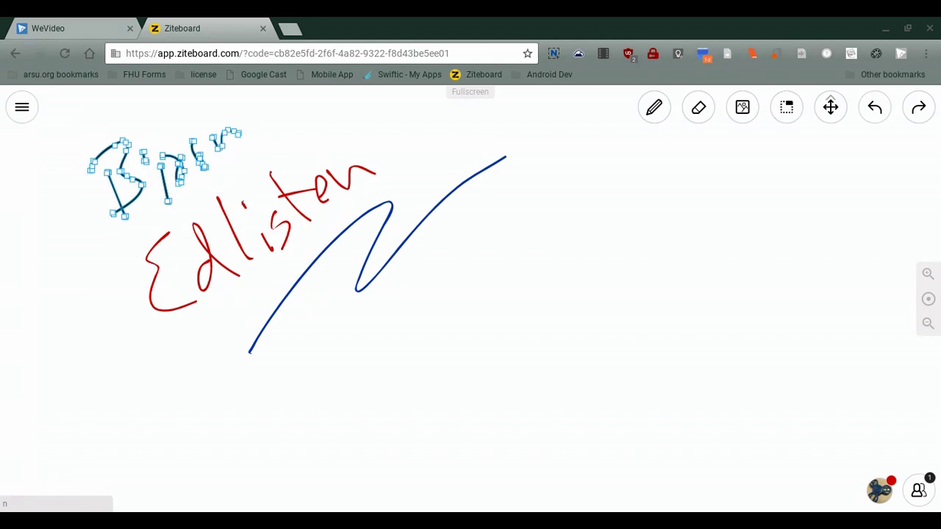
{"action": "mouse_move", "coordinate": [245, 191]}
{"action": "left_mouse_down"}
{"action": "mouse_move", "coordinate": [437, 153]}
{"action": "mouse_move", "coordinate": [562, 360]}
{"action": "mouse_move", "coordinate": [440, 359]}
{"action": "mouse_move", "coordinate": [230, 193]}
{"action": "mouse_move", "coordinate": [217, 212]}
{"action": "left_mouse_up"}
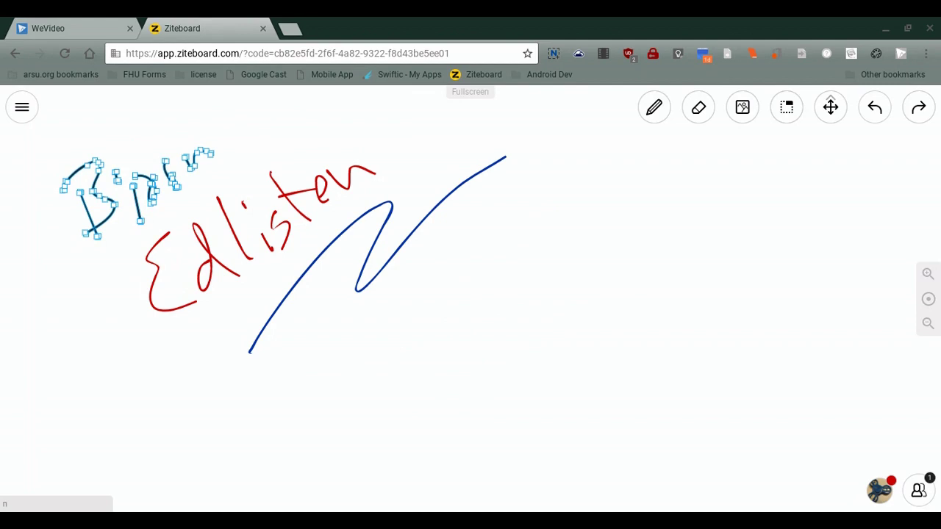
{"action": "left_click", "coordinate": [787, 108]}
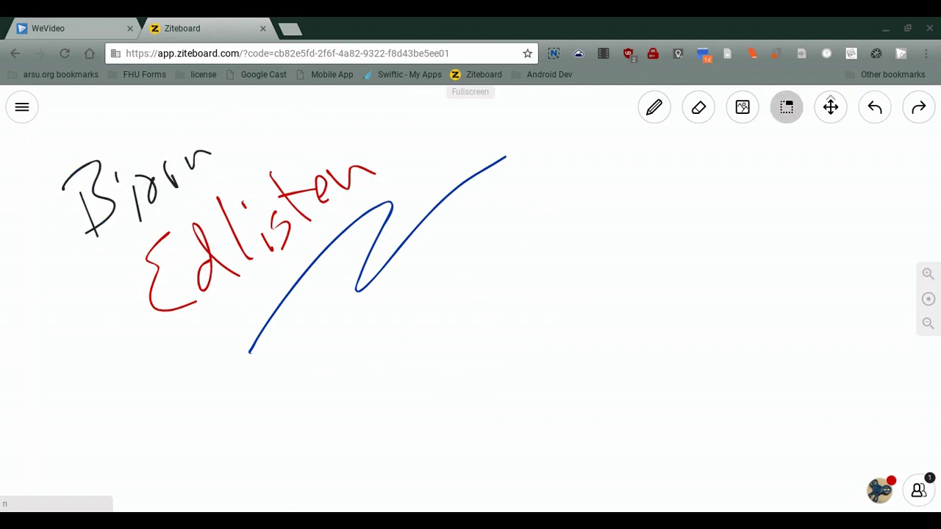
- Add the red text "Start Typing on the keyboard" below the blue zigzag stroke
{"action": "left_click", "coordinate": [654, 107]}
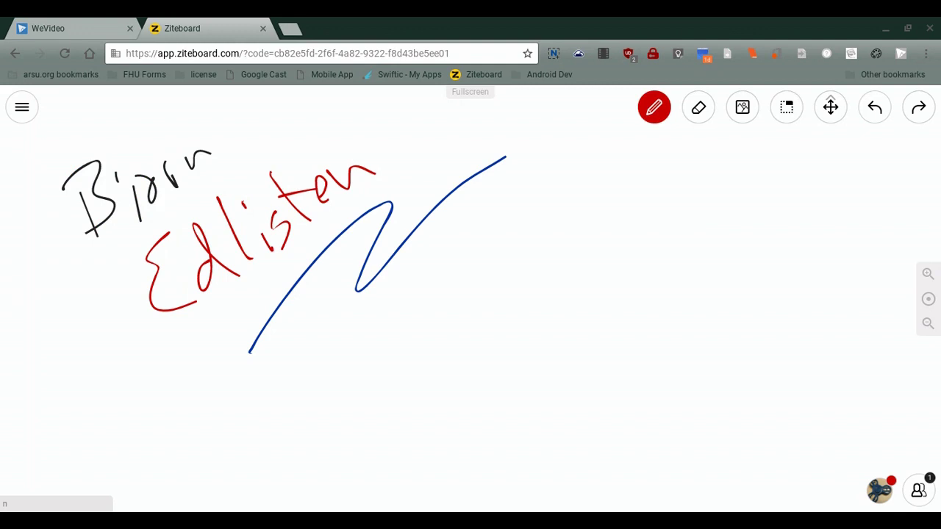
{"action": "left_click", "coordinate": [330, 332]}
{"action": "type", "text": "Start"}
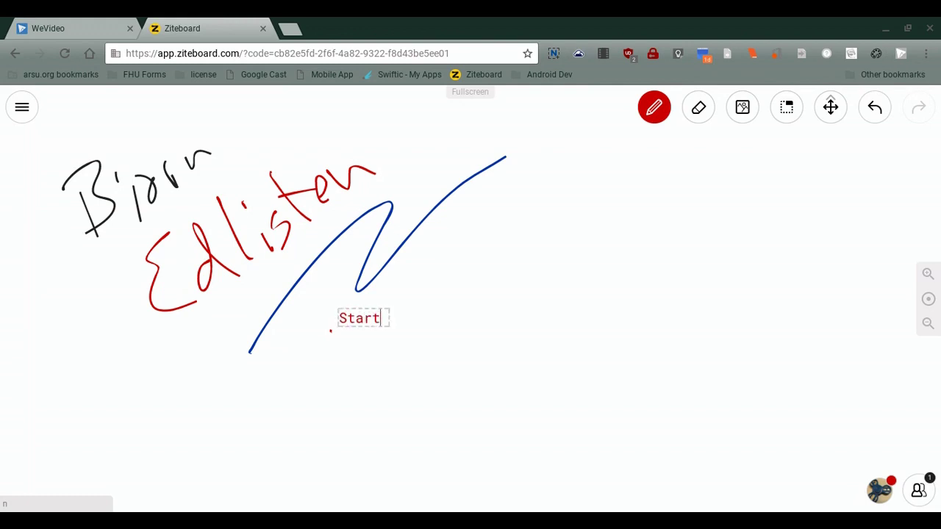
{"action": "type", "text": " Typing"}
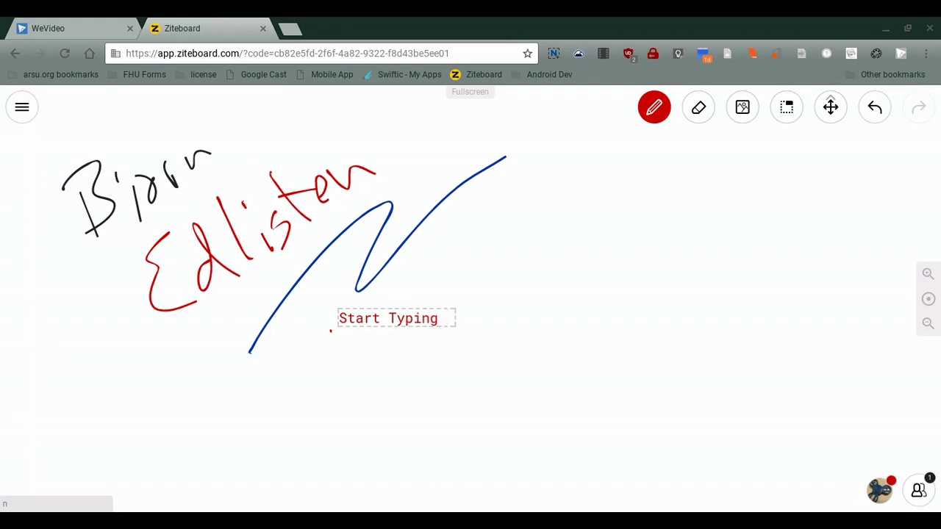
{"action": "type", "text": " on the keyboard"}
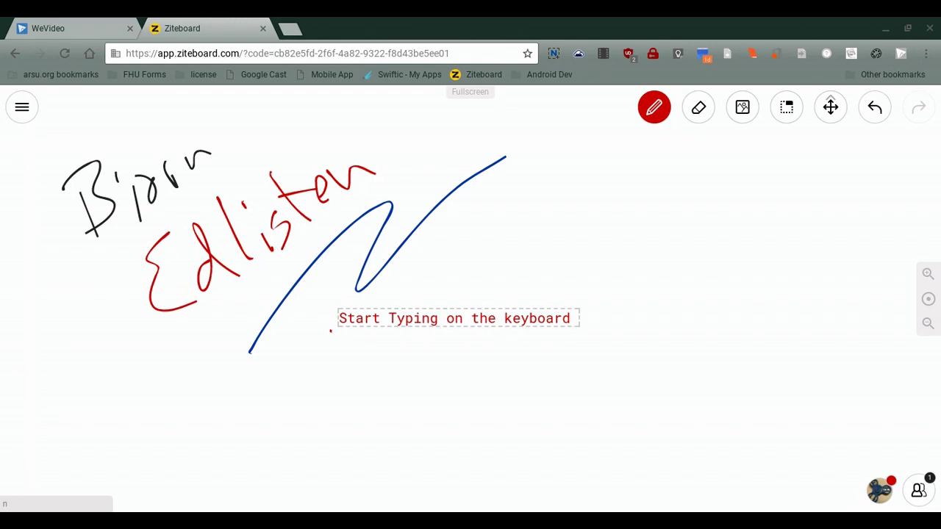
- Place the typed text diagonally below and alongside the blue zigzag stroke, and erase the stray red dot
{"action": "key", "text": "Return"}
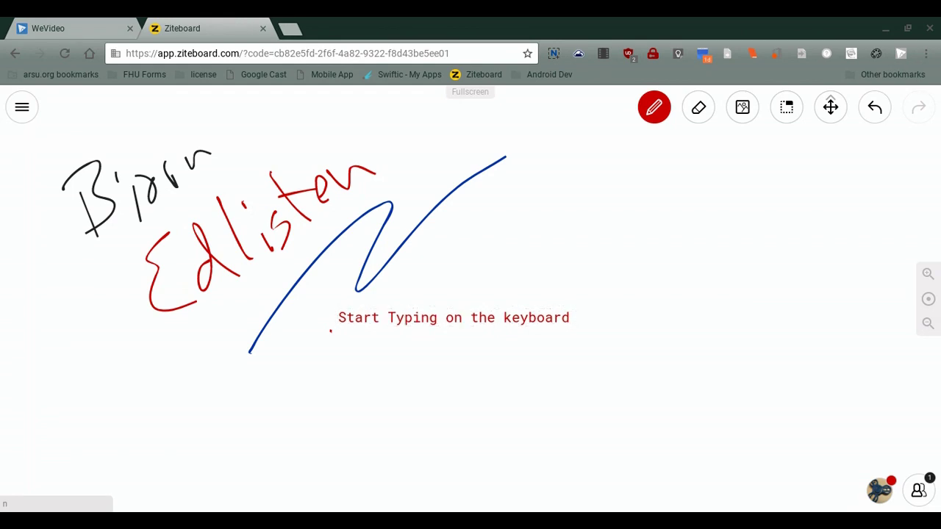
{"action": "left_click", "coordinate": [786, 107]}
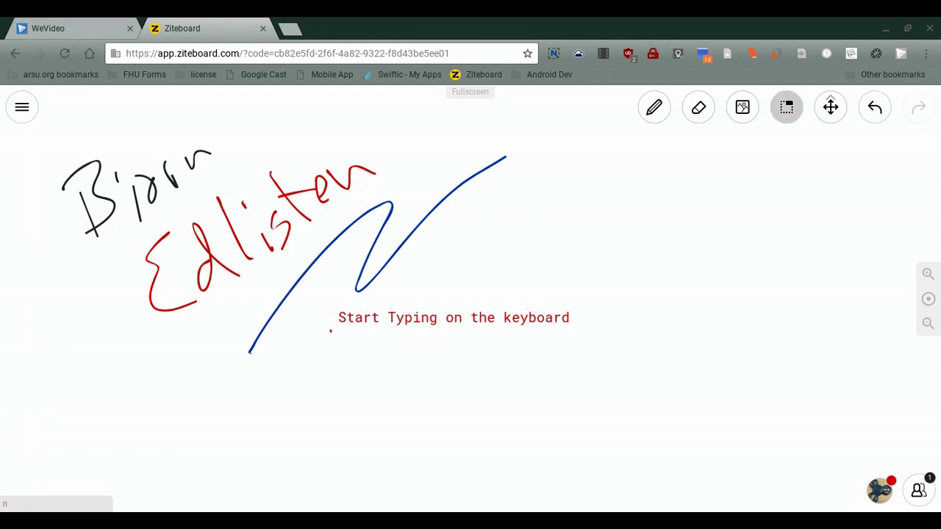
{"action": "left_click", "coordinate": [453, 317]}
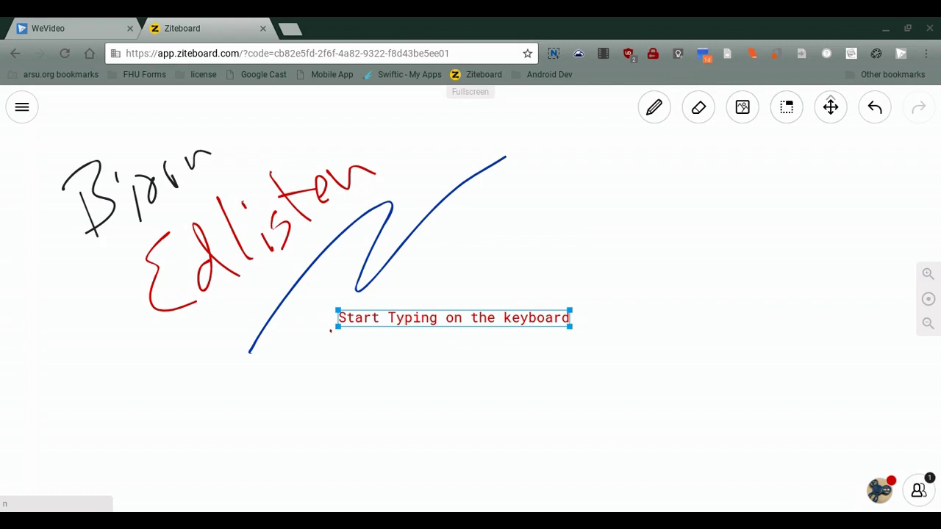
{"action": "left_click_drag", "start_coordinate": [454, 317], "coordinate": [193, 387]}
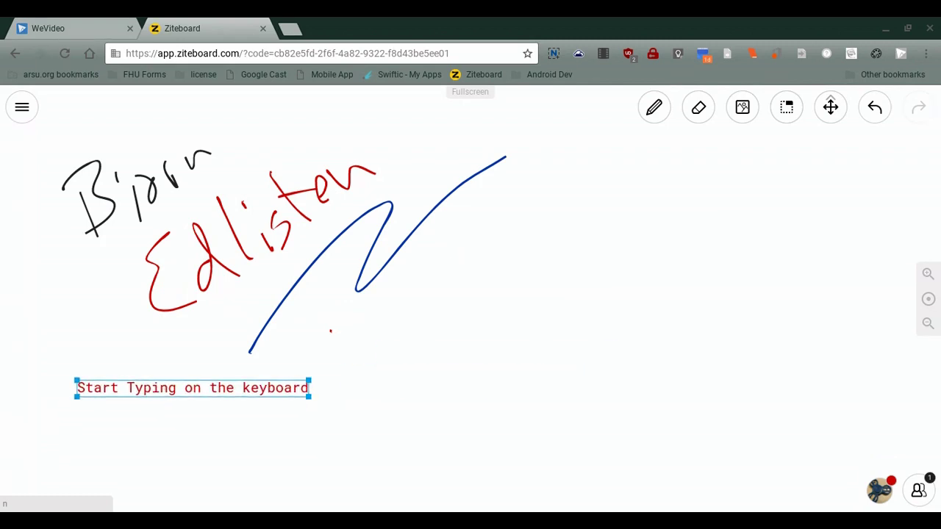
{"action": "left_click_drag", "start_coordinate": [309, 397], "coordinate": [323, 297]}
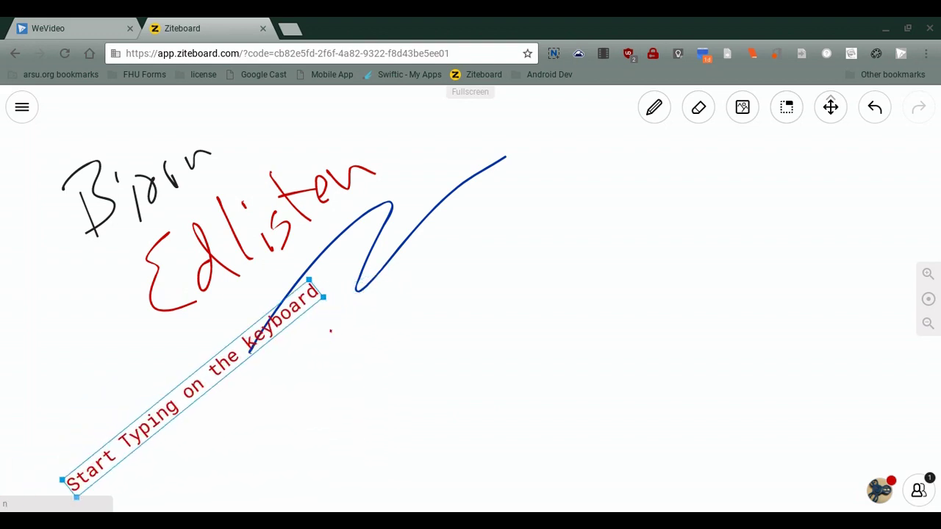
{"action": "left_click_drag", "start_coordinate": [193, 388], "coordinate": [416, 296]}
{"action": "left_click", "coordinate": [698, 107]}
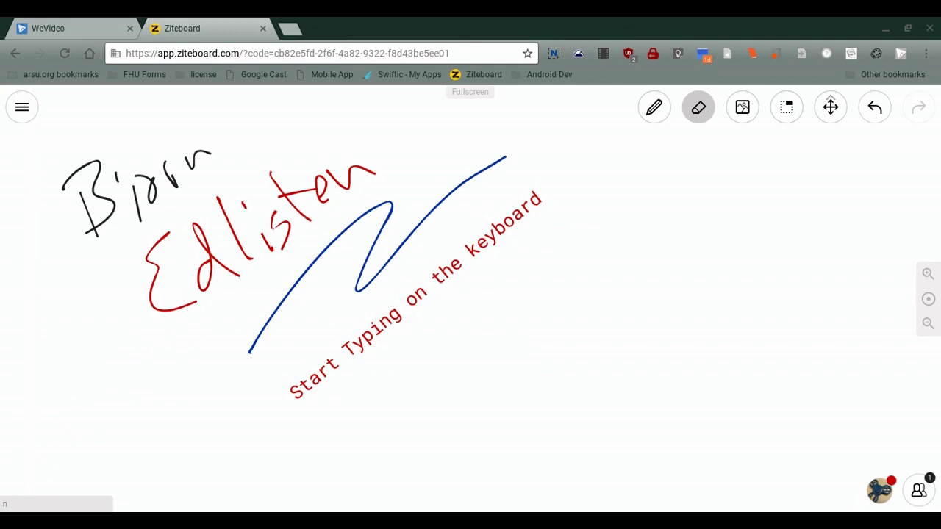
- Insert a camera snapshot on an empty area of the board, placing it clear of the typed text and tilted counterclockwise
{"action": "left_click", "coordinate": [831, 107]}
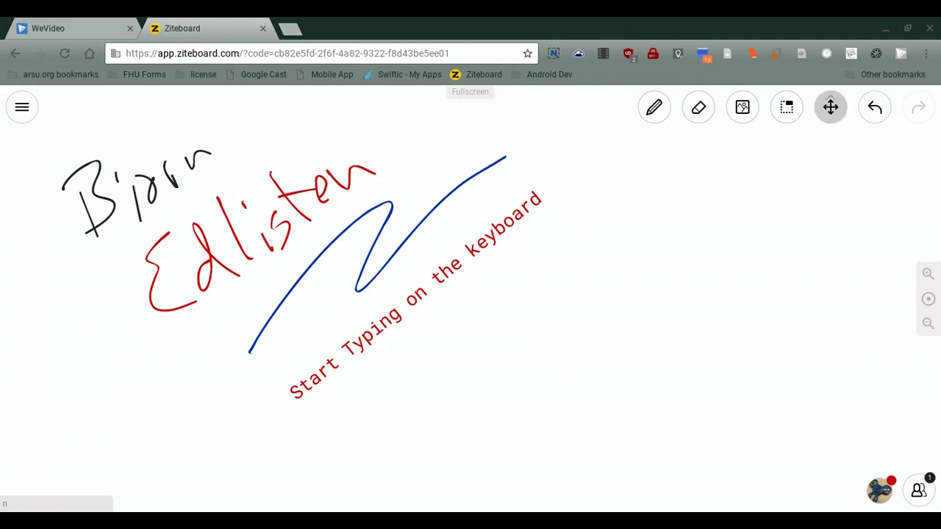
{"action": "mouse_move", "coordinate": [529, 316]}
{"action": "left_mouse_down"}
{"action": "mouse_move", "coordinate": [498, 308]}
{"action": "mouse_move", "coordinate": [313, 190]}
{"action": "mouse_move", "coordinate": [241, 172]}
{"action": "left_mouse_up"}
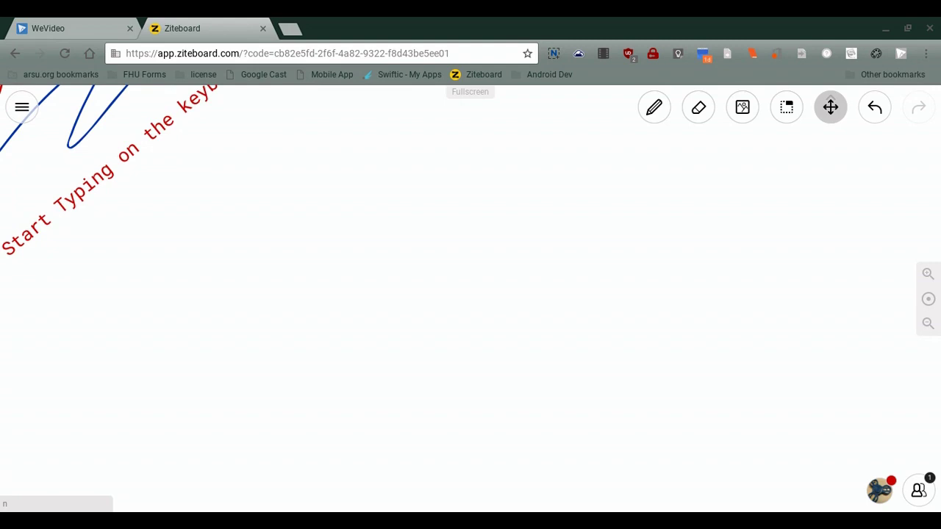
{"action": "left_click", "coordinate": [743, 107]}
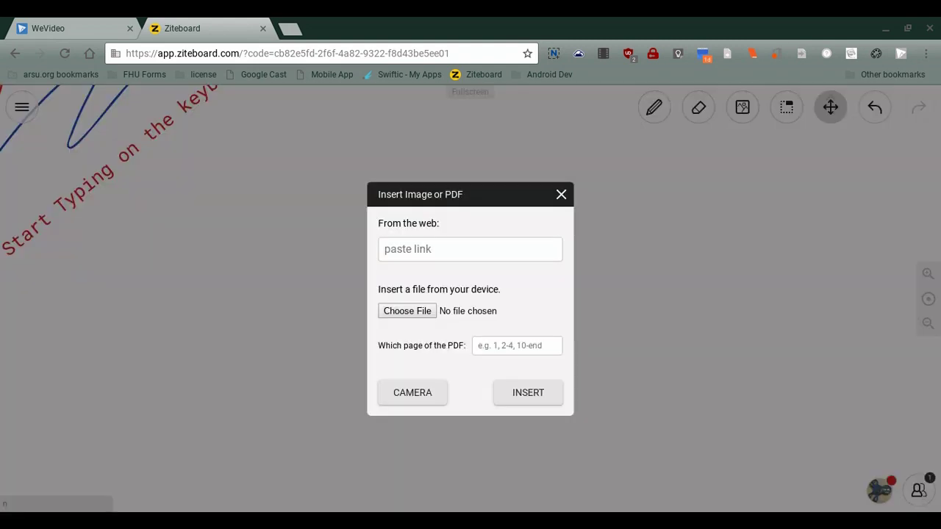
{"action": "key", "text": "Escape"}
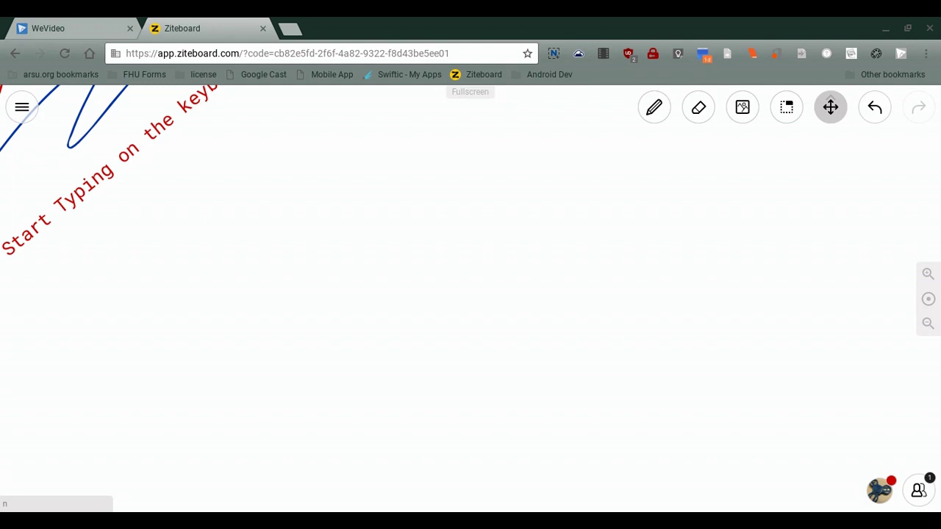
{"action": "left_click", "coordinate": [742, 108]}
{"action": "left_click", "coordinate": [413, 393]}
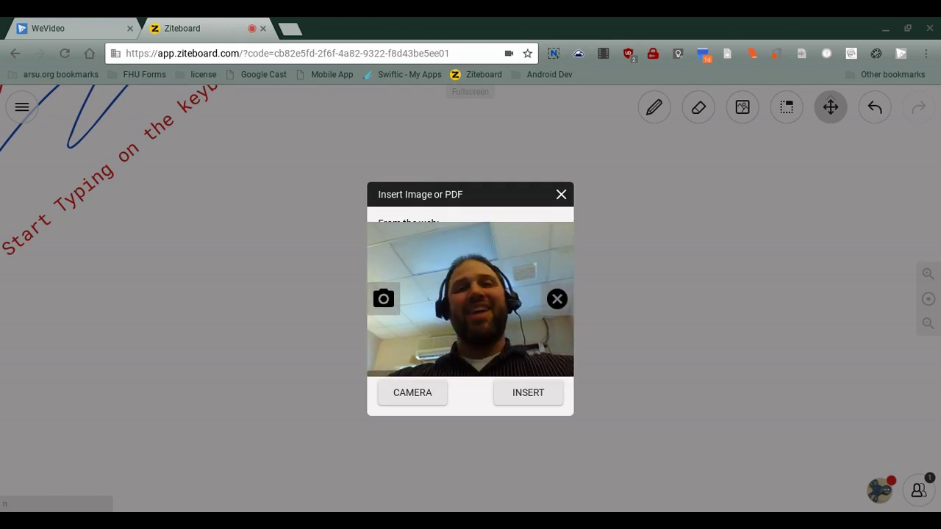
{"action": "left_click", "coordinate": [383, 299]}
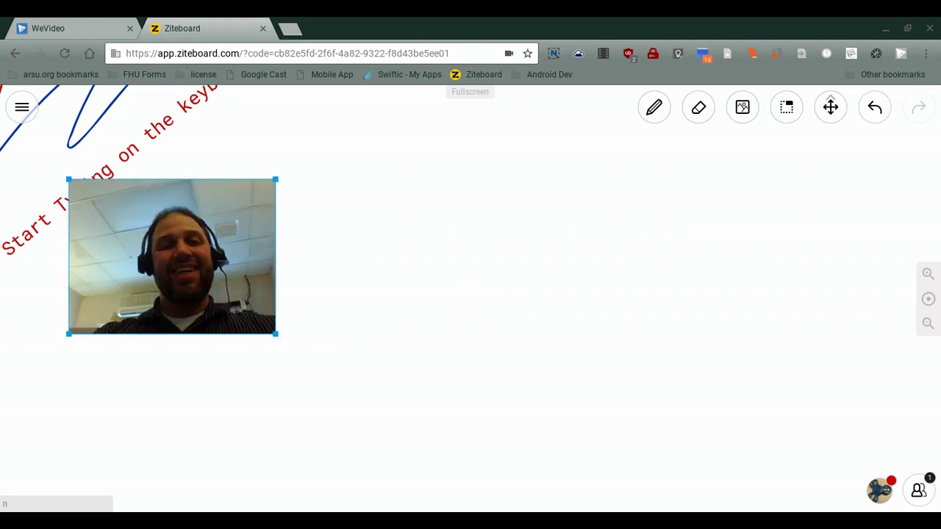
{"action": "left_click_drag", "start_coordinate": [172, 257], "coordinate": [263, 249]}
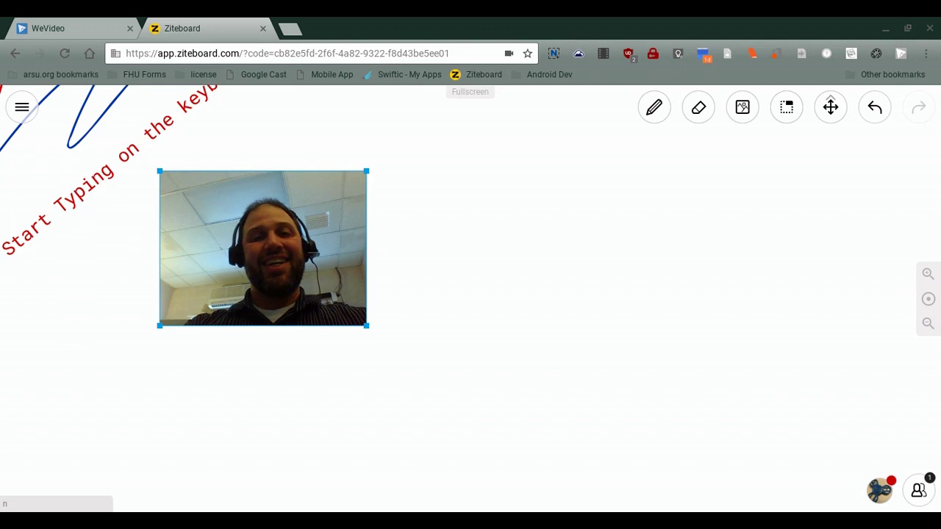
{"action": "left_click_drag", "start_coordinate": [366, 326], "coordinate": [402, 293]}
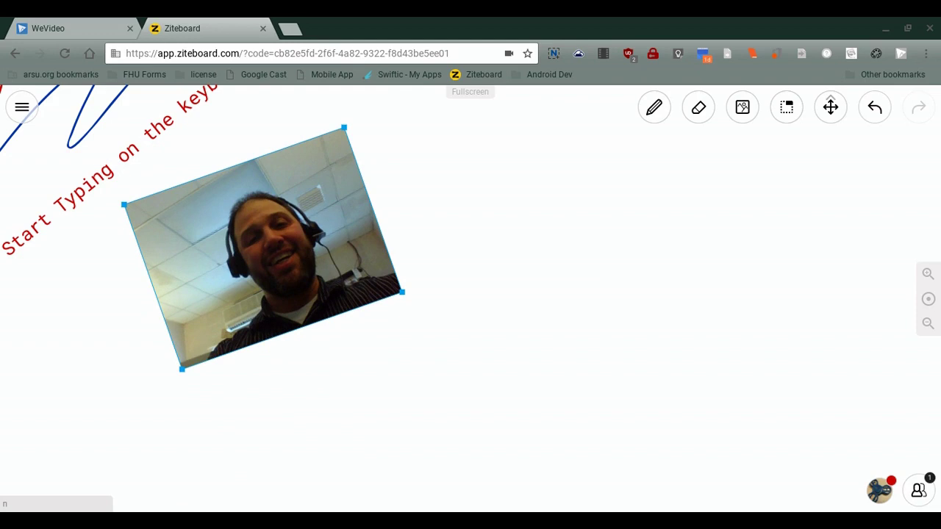
- Handwrite "Hi" with the red pen to the right of the tilted photo
{"action": "left_click", "coordinate": [654, 108]}
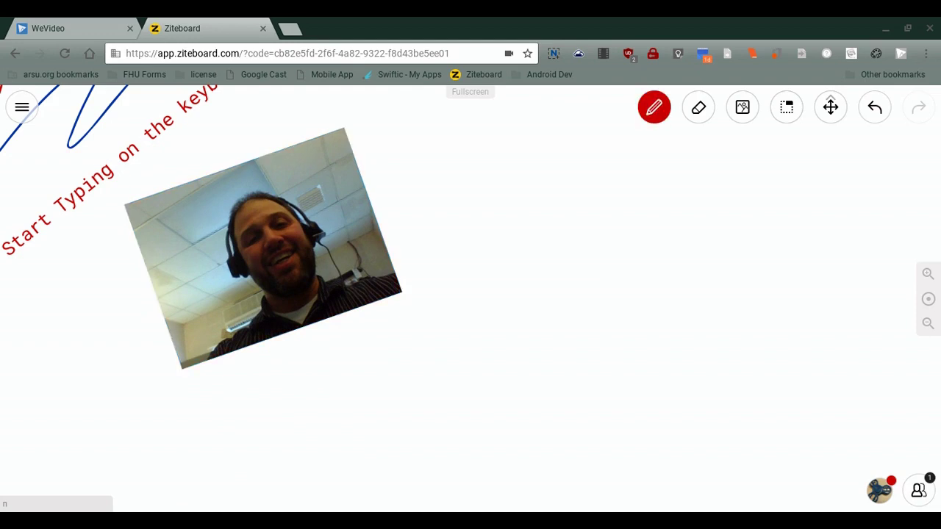
{"action": "left_click_drag", "start_coordinate": [398, 162], "coordinate": [410, 237]}
{"action": "left_click_drag", "start_coordinate": [439, 162], "coordinate": [442, 225]}
{"action": "left_click_drag", "start_coordinate": [408, 188], "coordinate": [440, 224]}
{"action": "left_click_drag", "start_coordinate": [477, 188], "coordinate": [480, 226]}
{"action": "left_click", "coordinate": [474, 159]}
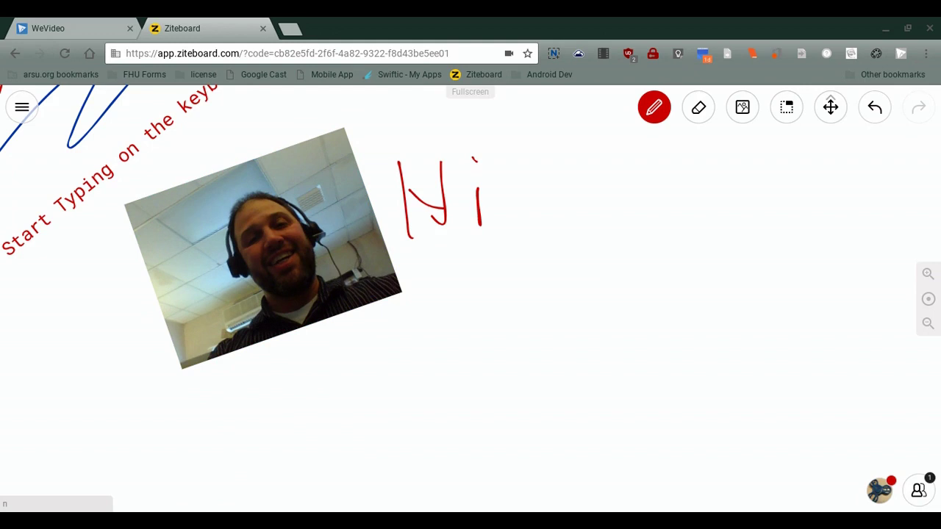
- Enlarge the tilted photo, move it slightly down and to the right, and shrink it again so it just meets the handwritten "Hi"
{"action": "left_click", "coordinate": [328, 199]}
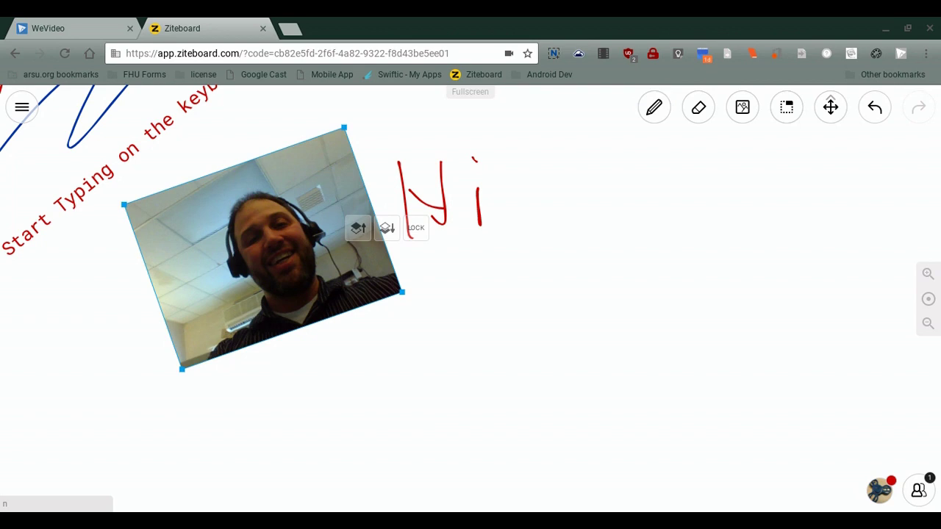
{"action": "left_click_drag", "start_coordinate": [402, 292], "coordinate": [452, 309]}
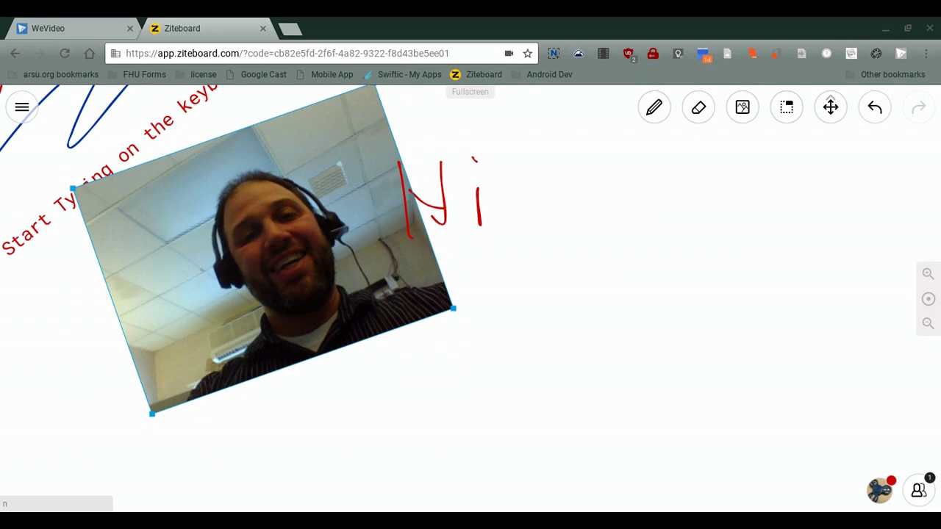
{"action": "left_click_drag", "start_coordinate": [263, 248], "coordinate": [299, 264]}
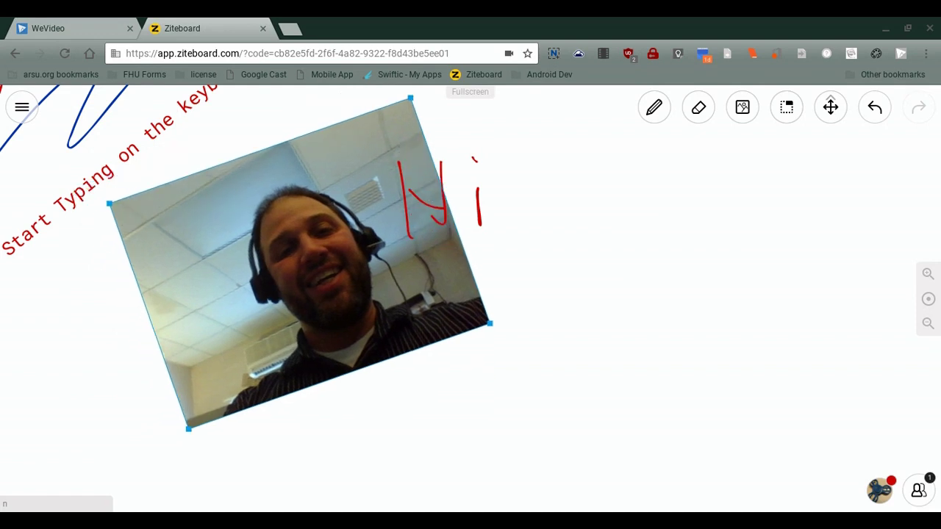
{"action": "left_click_drag", "start_coordinate": [490, 323], "coordinate": [438, 306]}
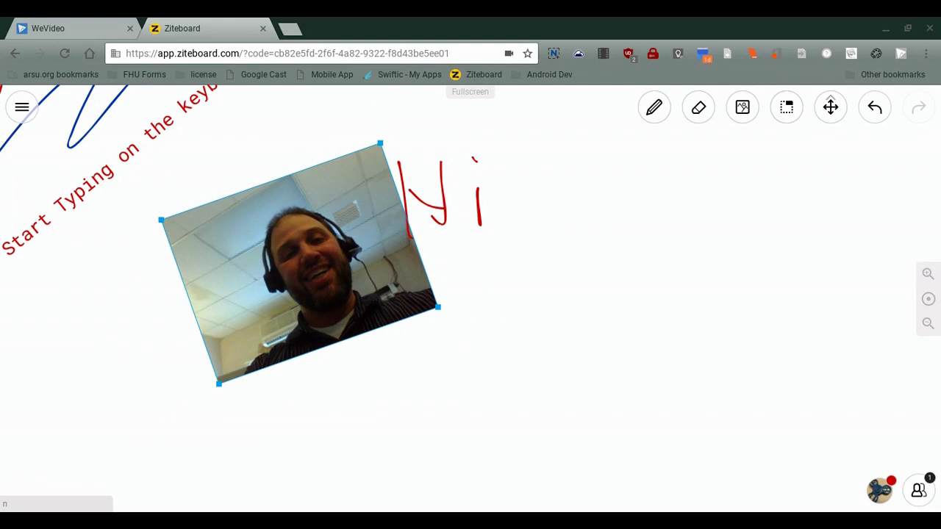
- Erase the tilted photo and undo the erasure
{"action": "left_click", "coordinate": [654, 108]}
{"action": "key", "text": "e"}
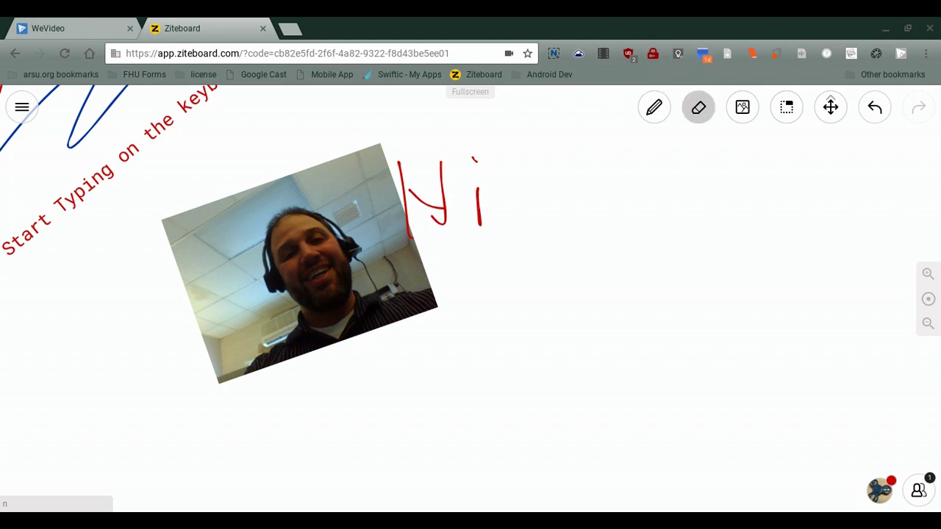
{"action": "left_click", "coordinate": [300, 263]}
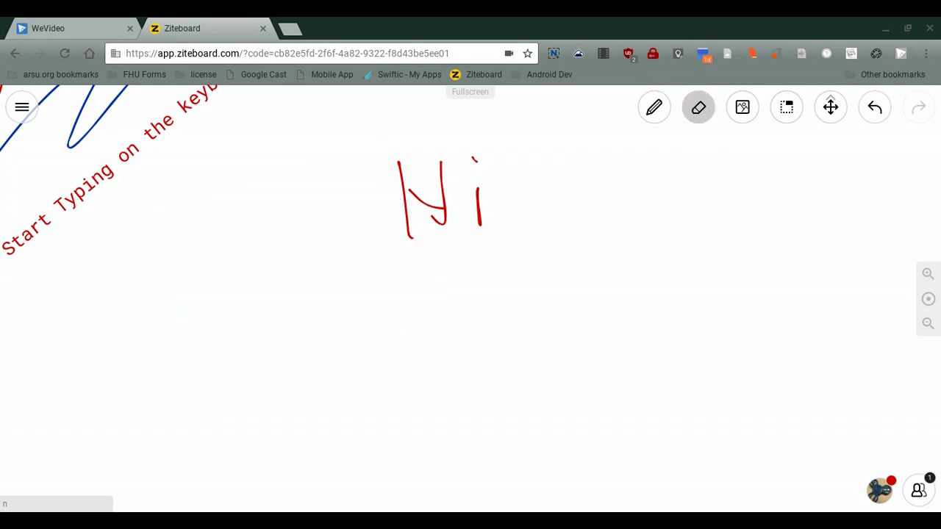
{"action": "key", "text": "ctrl+z"}
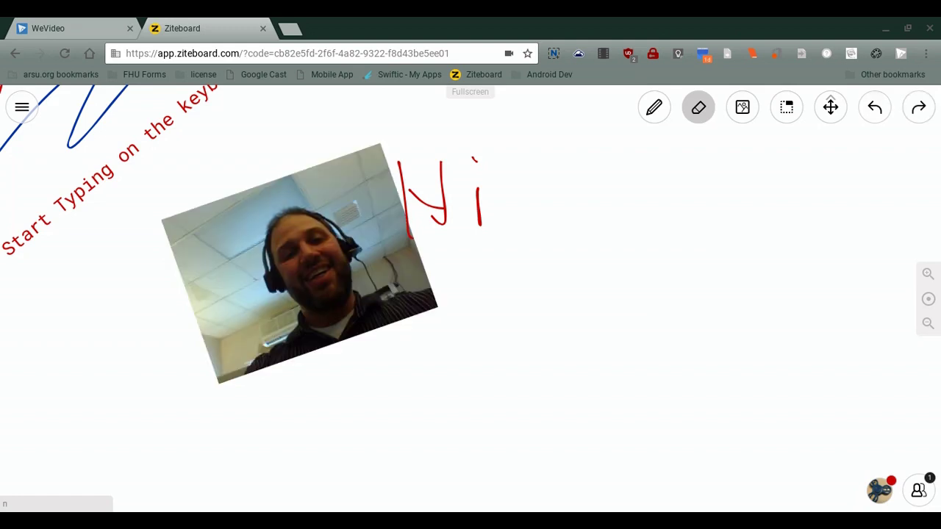
- Clear everything from the board and draw a red freehand arrow pointing to the participants control
{"action": "left_click", "coordinate": [831, 107]}
{"action": "scroll", "coordinate": [409, 304], "scroll_direction": "down", "scroll_amount": 4}
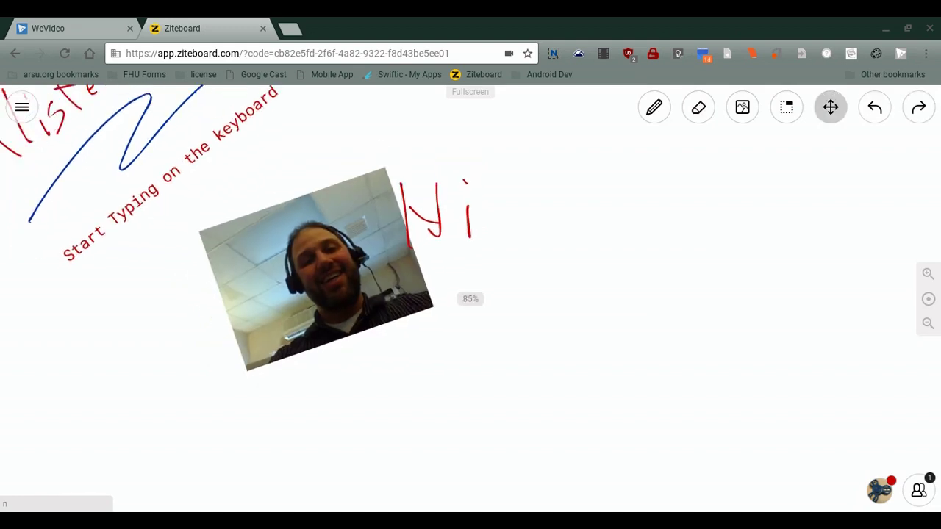
{"action": "scroll", "coordinate": [410, 304], "scroll_direction": "down", "scroll_amount": 1}
{"action": "left_click_drag", "start_coordinate": [409, 303], "coordinate": [464, 337]}
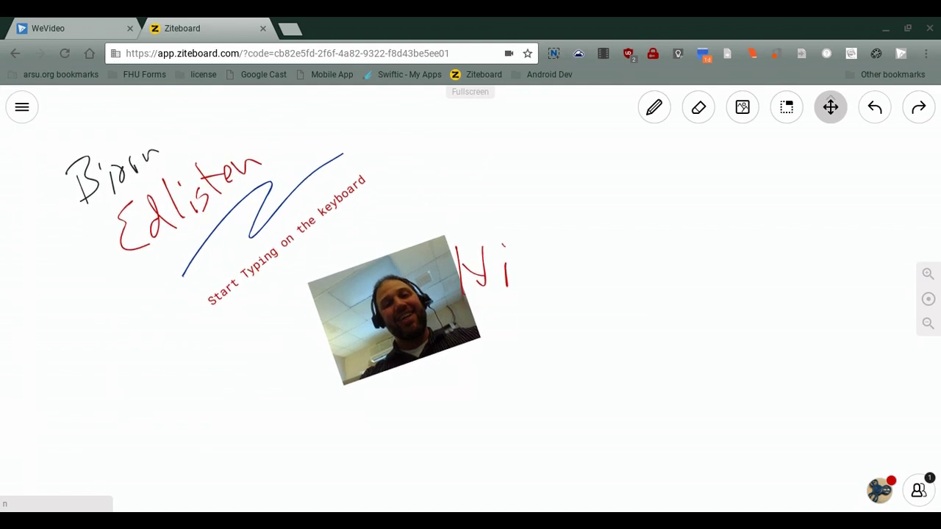
{"action": "key", "text": "e"}
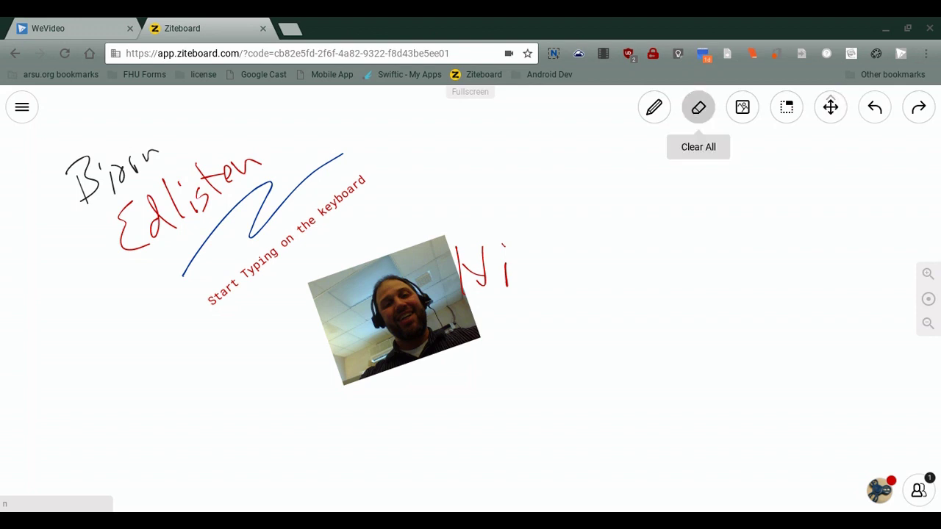
{"action": "left_click", "coordinate": [698, 147]}
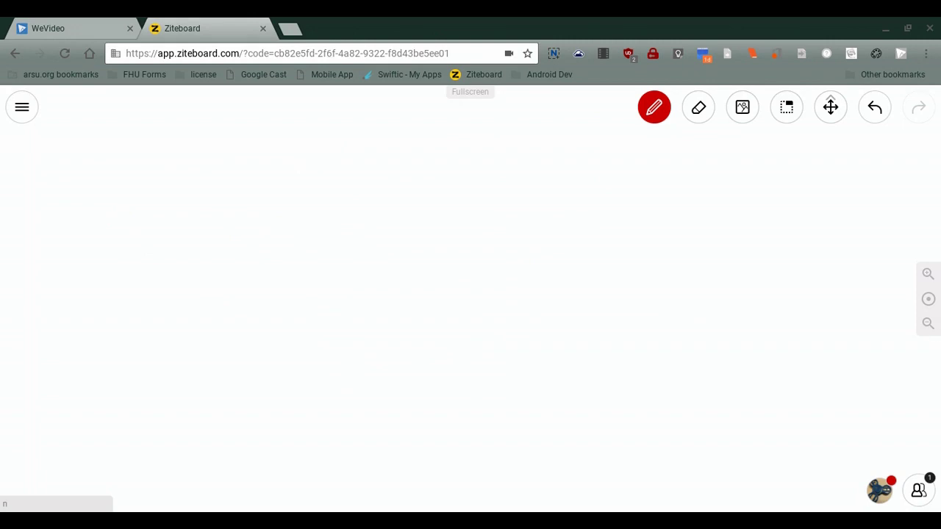
{"action": "left_click", "coordinate": [654, 108]}
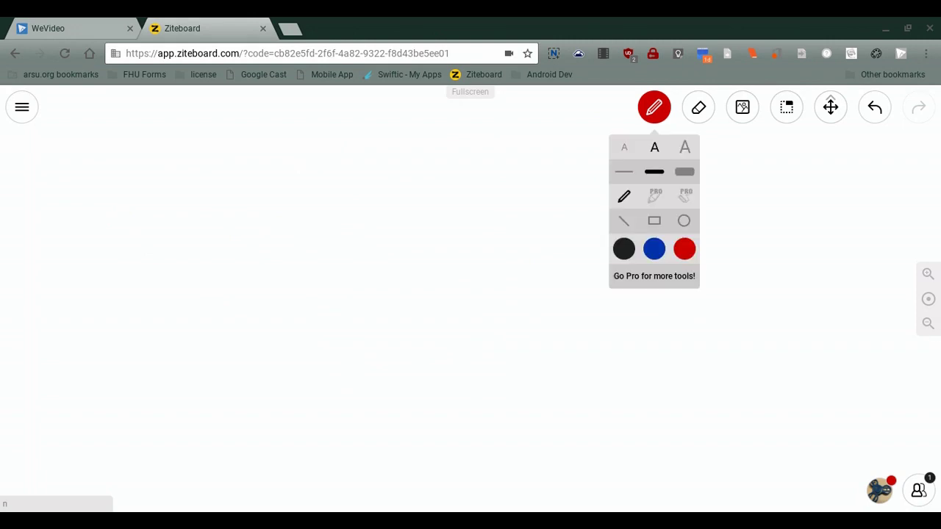
{"action": "mouse_move", "coordinate": [748, 318]}
{"action": "left_mouse_down"}
{"action": "mouse_move", "coordinate": [800, 353]}
{"action": "mouse_move", "coordinate": [830, 415]}
{"action": "mouse_move", "coordinate": [849, 371]}
{"action": "left_mouse_up"}
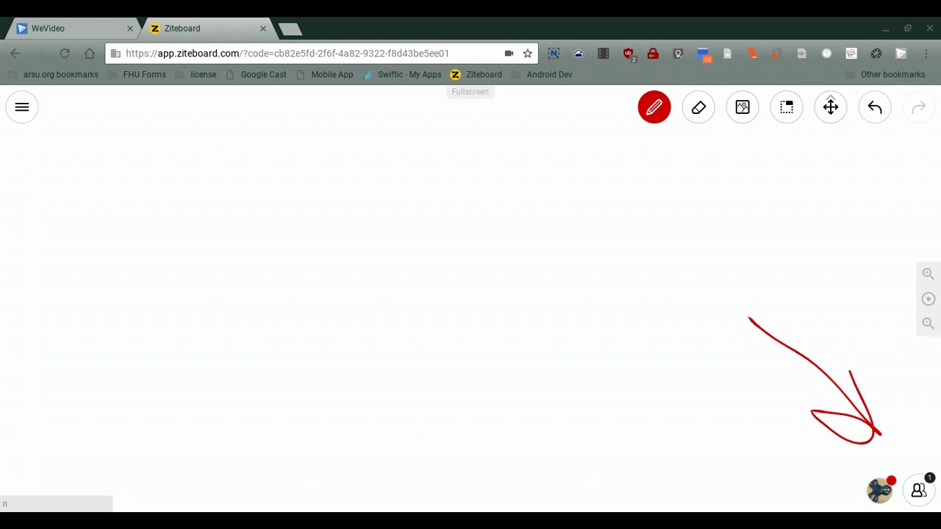
- Try the Mirror View and Laser Pointer collaboration options by switching them on and off again
{"action": "left_click", "coordinate": [919, 491]}
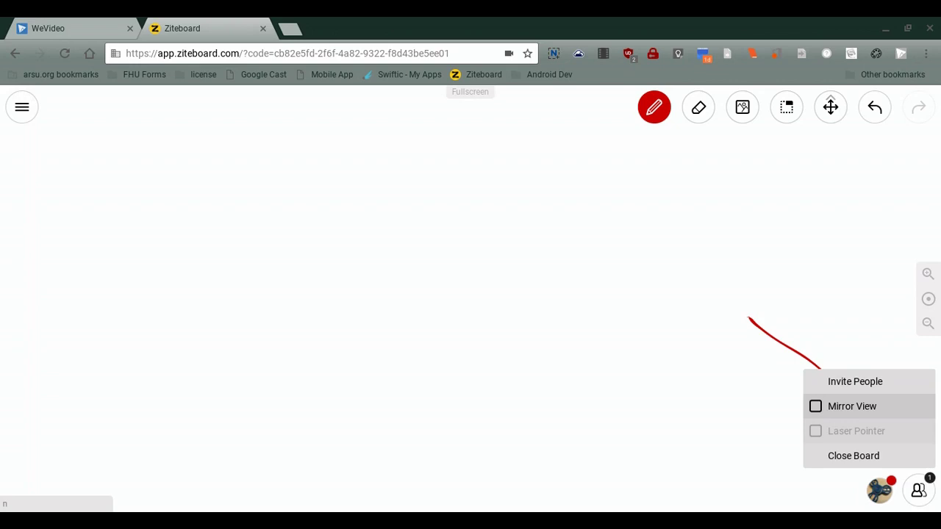
{"action": "left_click", "coordinate": [852, 406]}
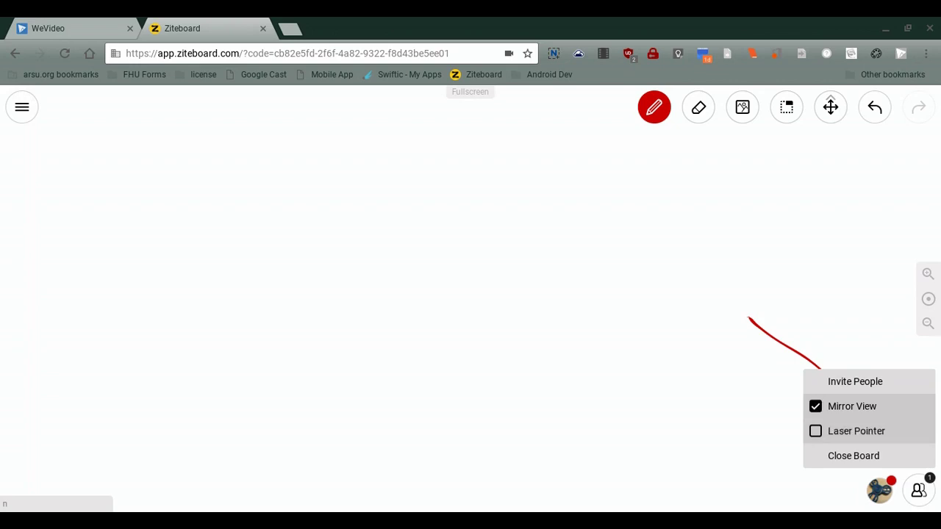
{"action": "left_click", "coordinate": [852, 406]}
{"action": "left_click", "coordinate": [856, 432]}
{"action": "left_click", "coordinate": [855, 431]}
{"action": "left_click", "coordinate": [851, 407]}
{"action": "left_click", "coordinate": [856, 432]}
{"action": "left_click", "coordinate": [856, 432]}
{"action": "left_click", "coordinate": [852, 406]}
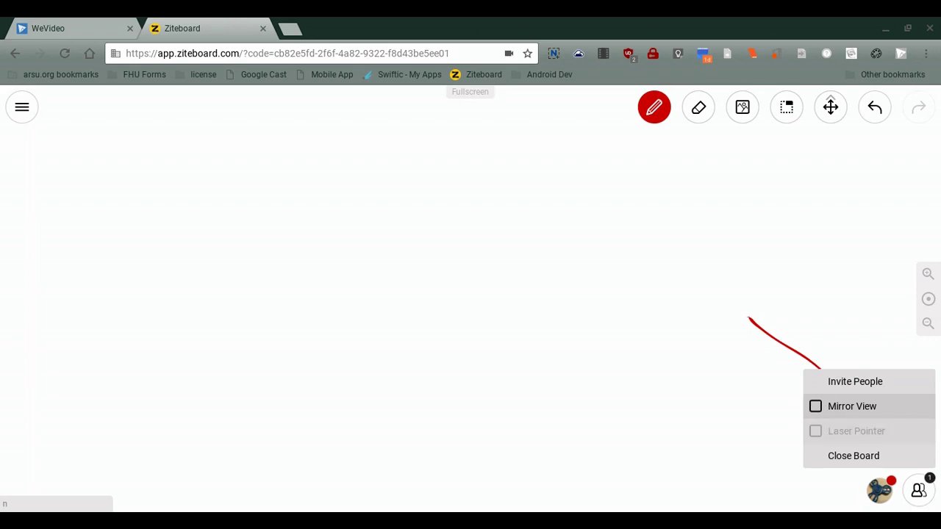
- View the Invite People settings, select the board's shareable link, and close the dialog
{"action": "left_click", "coordinate": [855, 382]}
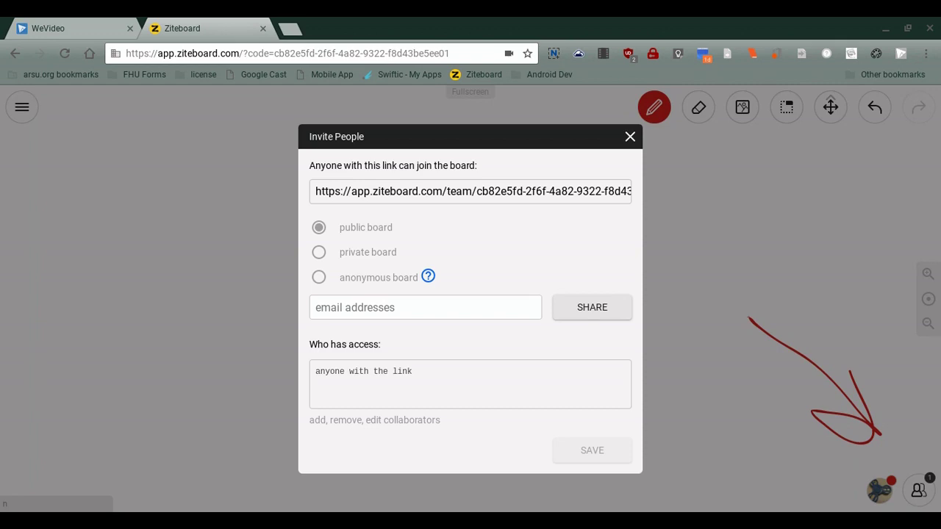
{"action": "left_click", "coordinate": [470, 192]}
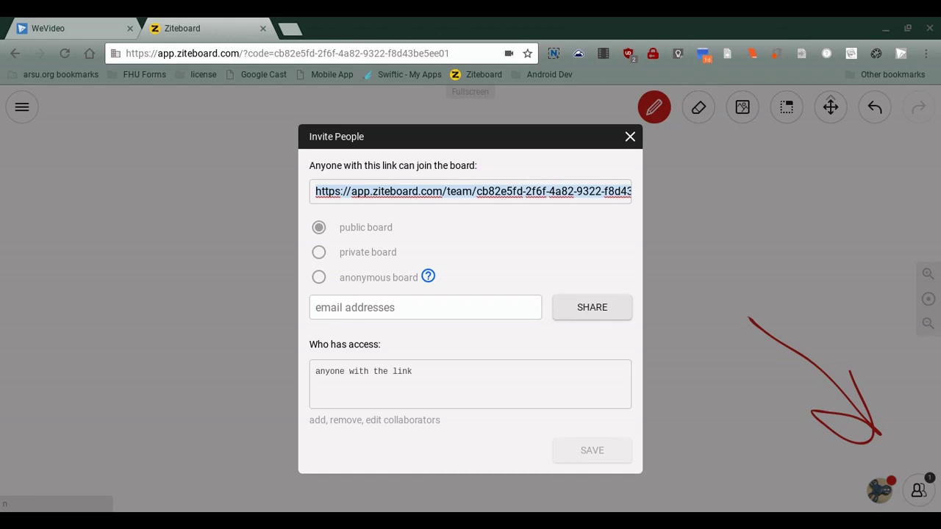
{"action": "key", "text": "Escape"}
- Reopen the collaboration options and try toggling Mirror View
{"action": "left_click", "coordinate": [918, 490]}
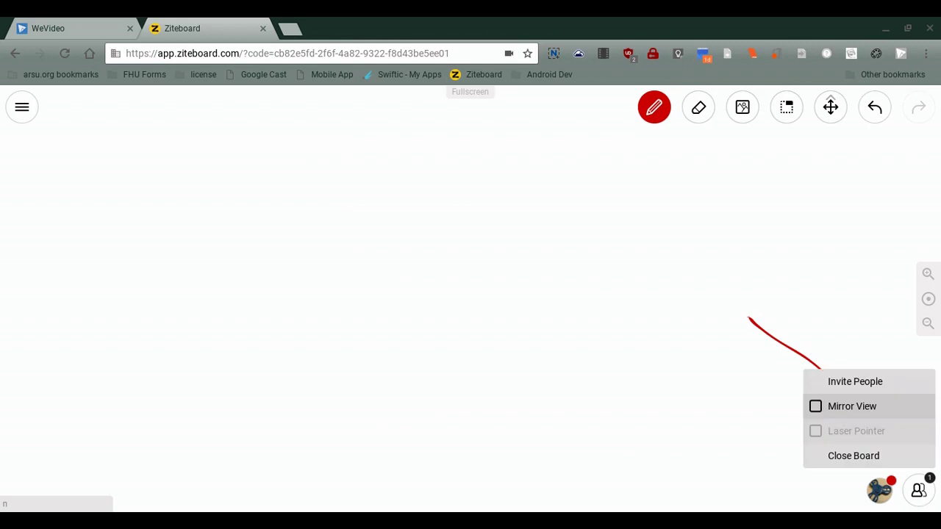
{"action": "left_click", "coordinate": [852, 406]}
{"action": "left_click", "coordinate": [852, 406]}
{"action": "left_click", "coordinate": [852, 406]}
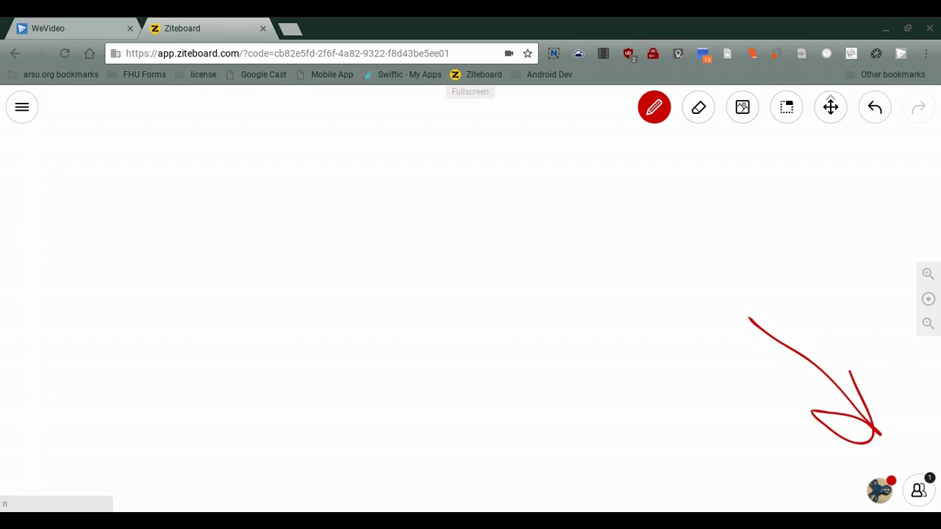
- Remove the red arrow so the board is blank, and return to the pen
{"action": "left_click", "coordinate": [699, 107]}
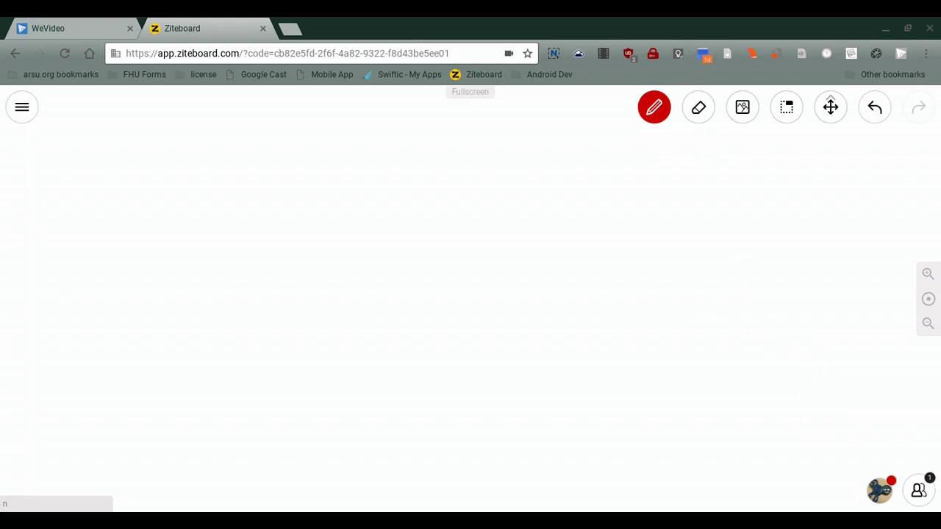
{"action": "left_click", "coordinate": [654, 108]}
{"action": "left_click", "coordinate": [654, 107]}
- Insert the Measuring Units Worksheet onto the board from a file on the device
{"action": "left_click", "coordinate": [743, 107]}
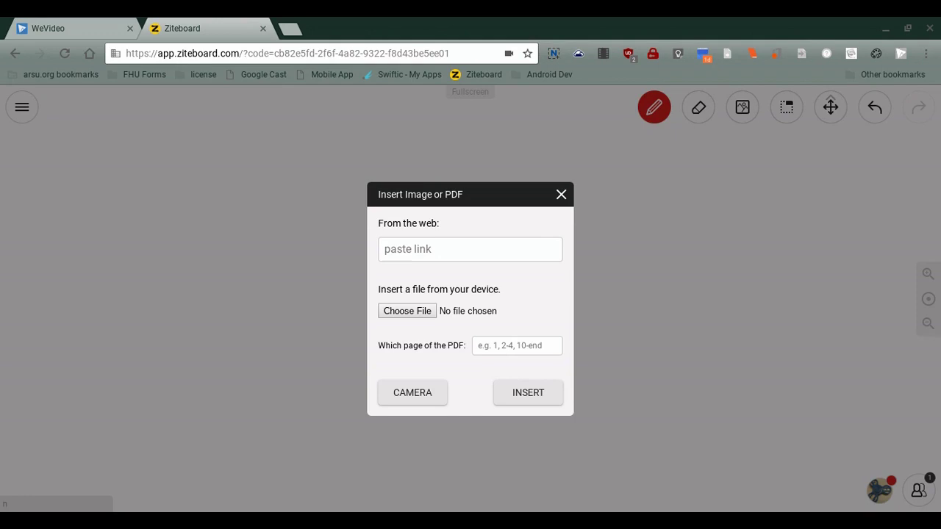
{"action": "left_click", "coordinate": [407, 311]}
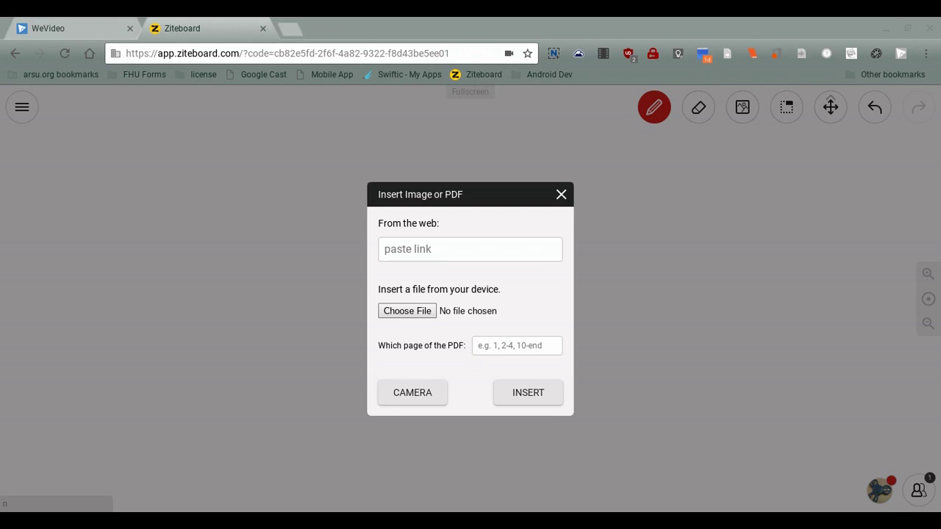
{"action": "key", "text": "Return"}
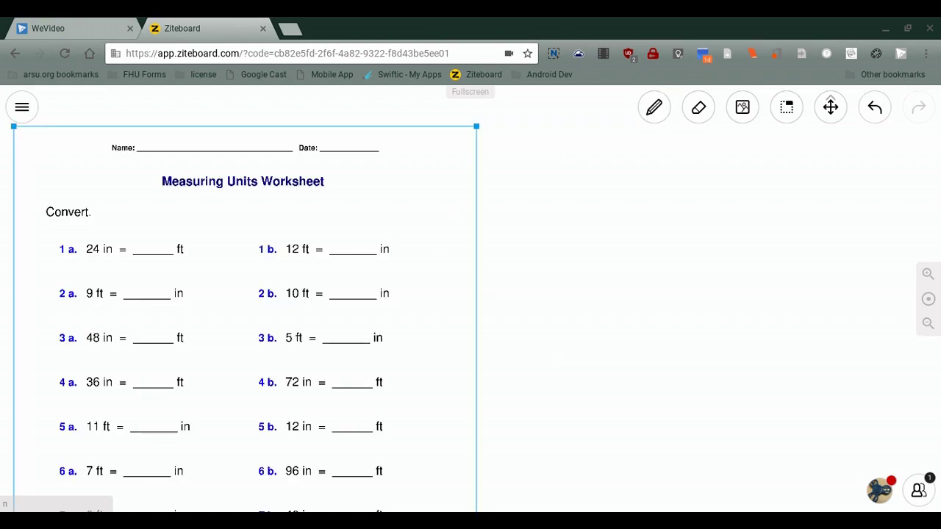
- Handwrite initials in red on the worksheet's Name line
{"action": "left_click", "coordinate": [654, 108]}
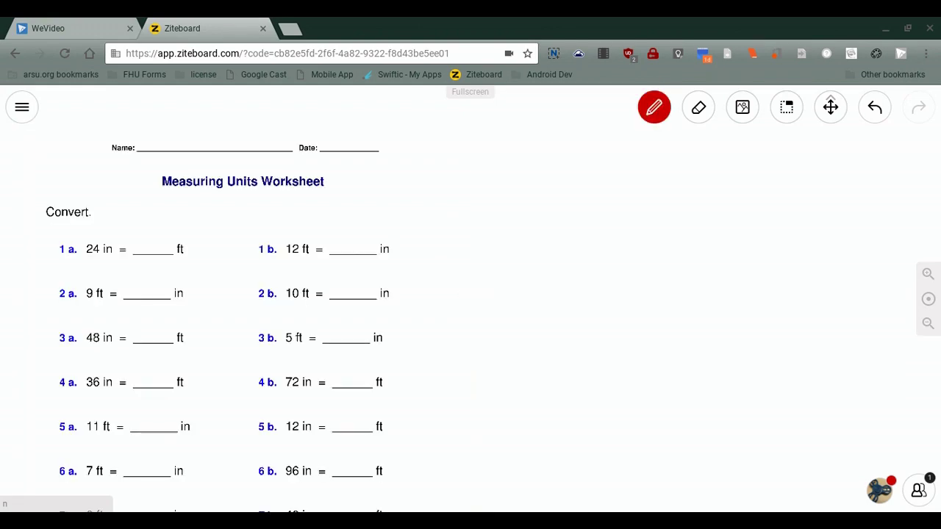
{"action": "left_click_drag", "start_coordinate": [154, 114], "coordinate": [152, 147]}
{"action": "mouse_move", "coordinate": [145, 123]}
{"action": "left_mouse_down"}
{"action": "mouse_move", "coordinate": [167, 124]}
{"action": "mouse_move", "coordinate": [151, 150]}
{"action": "left_mouse_up"}
{"action": "mouse_move", "coordinate": [189, 127]}
{"action": "left_mouse_down"}
{"action": "mouse_move", "coordinate": [196, 144]}
{"action": "mouse_move", "coordinate": [201, 118]}
{"action": "left_mouse_up"}
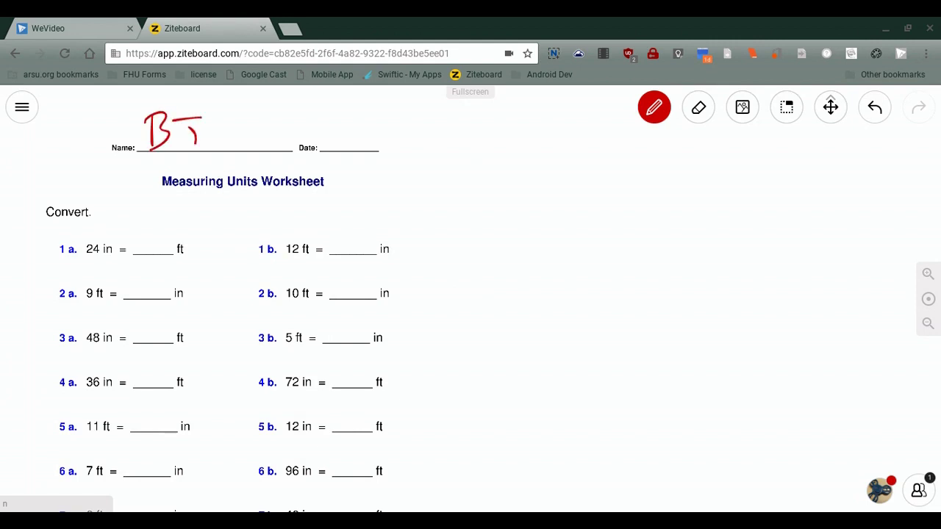
- Change the pen colour to blue and undo the red handwritten initials
{"action": "left_click", "coordinate": [654, 108]}
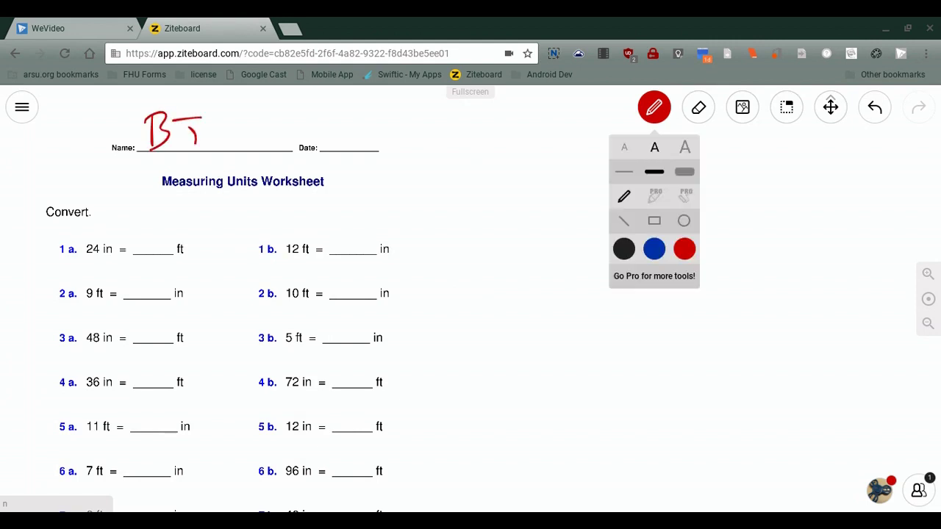
{"action": "left_click", "coordinate": [654, 249]}
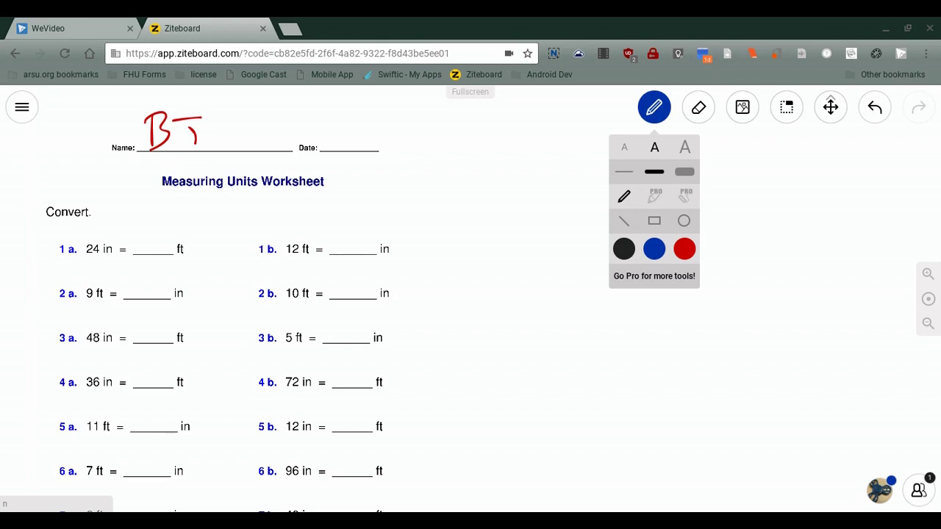
{"action": "left_click", "coordinate": [875, 107]}
{"action": "left_click", "coordinate": [875, 108]}
{"action": "left_click", "coordinate": [874, 107]}
{"action": "left_click", "coordinate": [875, 107]}
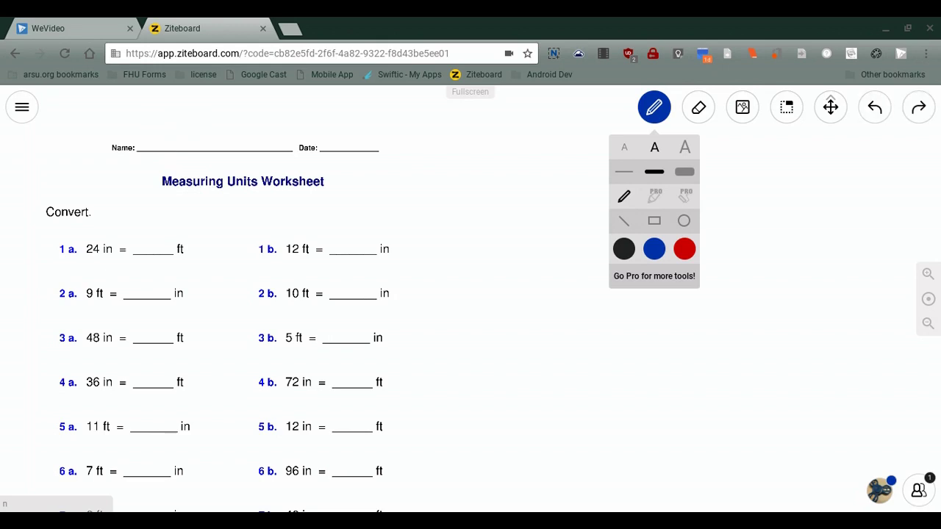
- Handwrite initials in blue on the Name line and fill in answers 2, 4 and 3 for problems 1a, 3a and 4a
{"action": "left_click", "coordinate": [654, 108]}
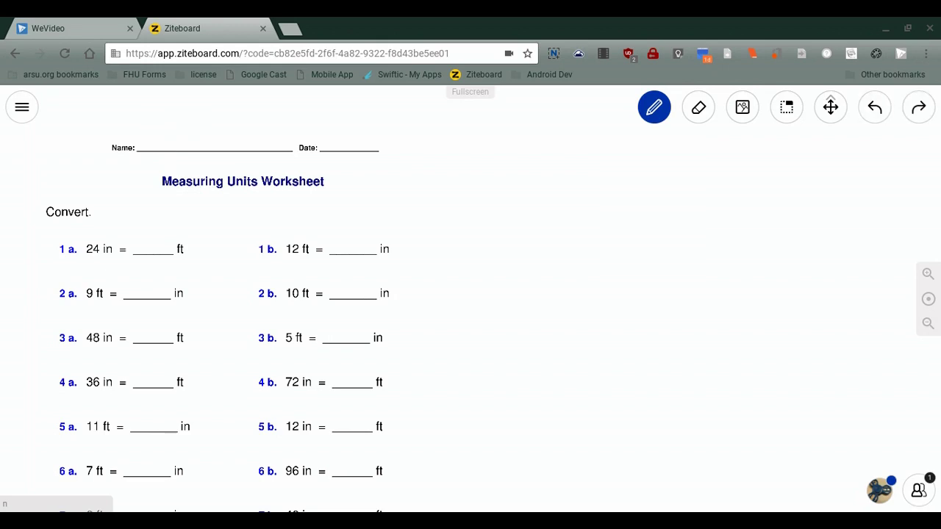
{"action": "left_click_drag", "start_coordinate": [147, 113], "coordinate": [150, 157]}
{"action": "mouse_move", "coordinate": [134, 121]}
{"action": "left_mouse_down"}
{"action": "mouse_move", "coordinate": [147, 126]}
{"action": "mouse_move", "coordinate": [138, 157]}
{"action": "left_mouse_up"}
{"action": "left_click_drag", "start_coordinate": [190, 126], "coordinate": [191, 153]}
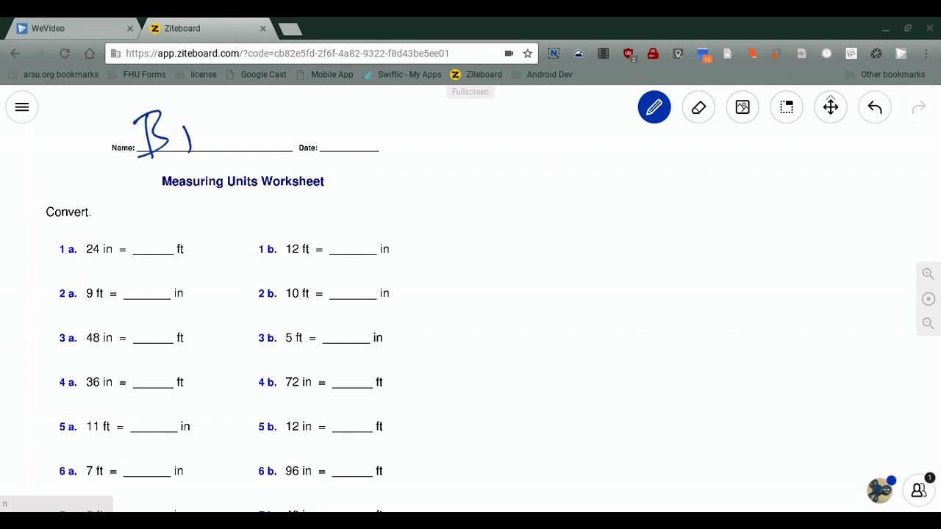
{"action": "left_click_drag", "start_coordinate": [160, 122], "coordinate": [208, 109]}
{"action": "mouse_move", "coordinate": [133, 228]}
{"action": "left_mouse_down"}
{"action": "mouse_move", "coordinate": [144, 226]}
{"action": "mouse_move", "coordinate": [163, 247]}
{"action": "left_mouse_up"}
{"action": "mouse_move", "coordinate": [136, 312]}
{"action": "left_mouse_down"}
{"action": "mouse_move", "coordinate": [154, 345]}
{"action": "mouse_move", "coordinate": [135, 386]}
{"action": "left_mouse_up"}
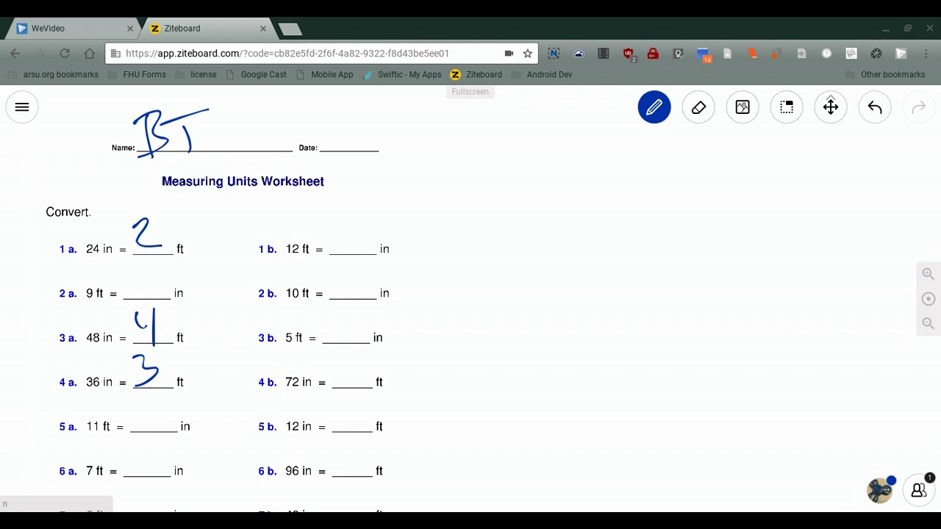
- Circle the answer blanks of problems 1b and 3b in red, and change the pen colour to black
{"action": "left_click", "coordinate": [830, 107]}
{"action": "left_click_drag", "start_coordinate": [470, 411], "coordinate": [491, 296]}
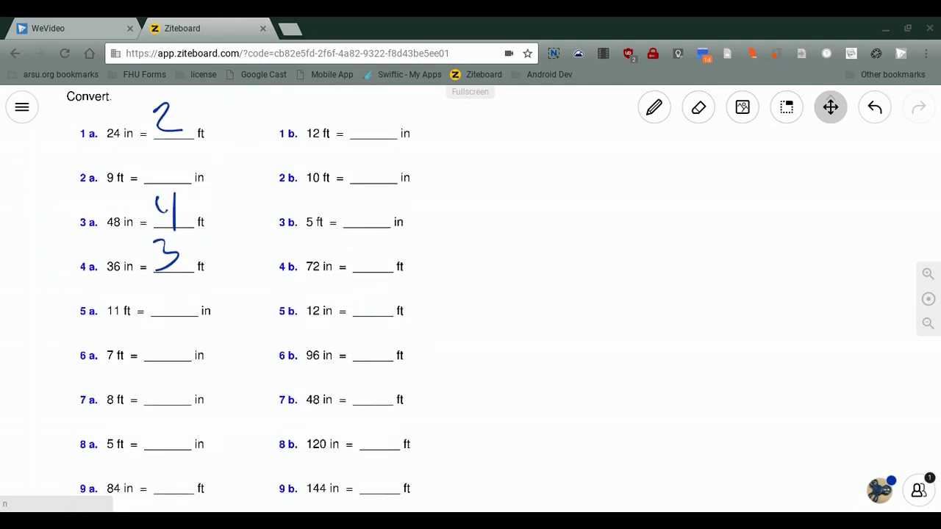
{"action": "left_click_drag", "start_coordinate": [488, 216], "coordinate": [642, 363]}
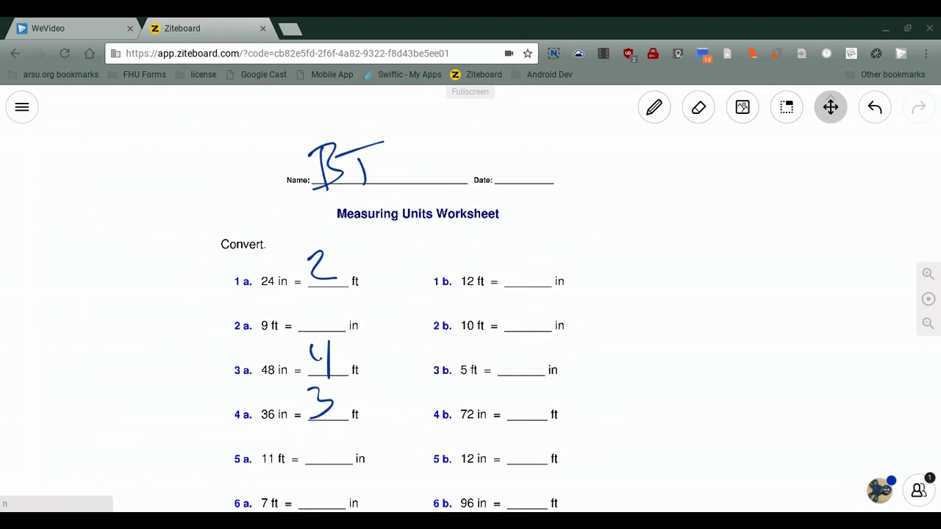
{"action": "left_click", "coordinate": [654, 107]}
{"action": "left_click", "coordinate": [654, 107]}
{"action": "left_click", "coordinate": [684, 249]}
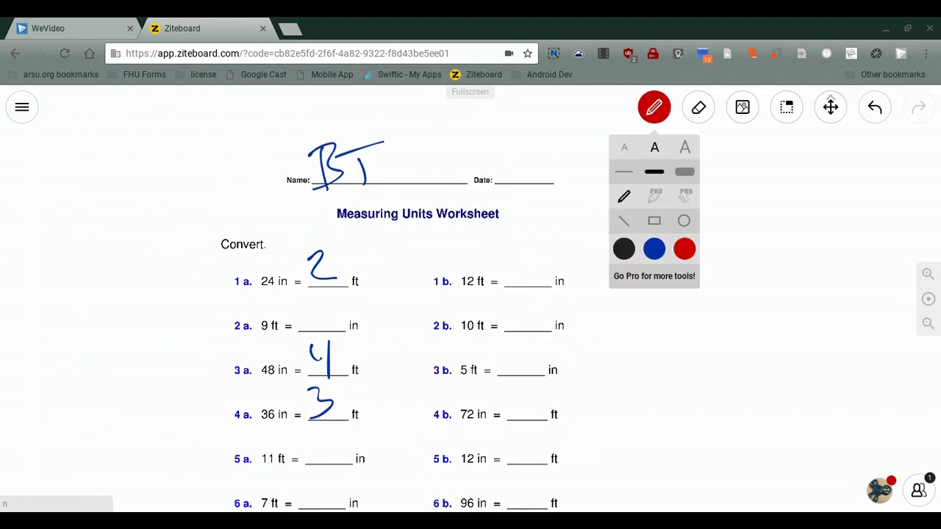
{"action": "mouse_move", "coordinate": [548, 244]}
{"action": "left_mouse_down"}
{"action": "mouse_move", "coordinate": [504, 318]}
{"action": "mouse_move", "coordinate": [559, 237]}
{"action": "left_mouse_up"}
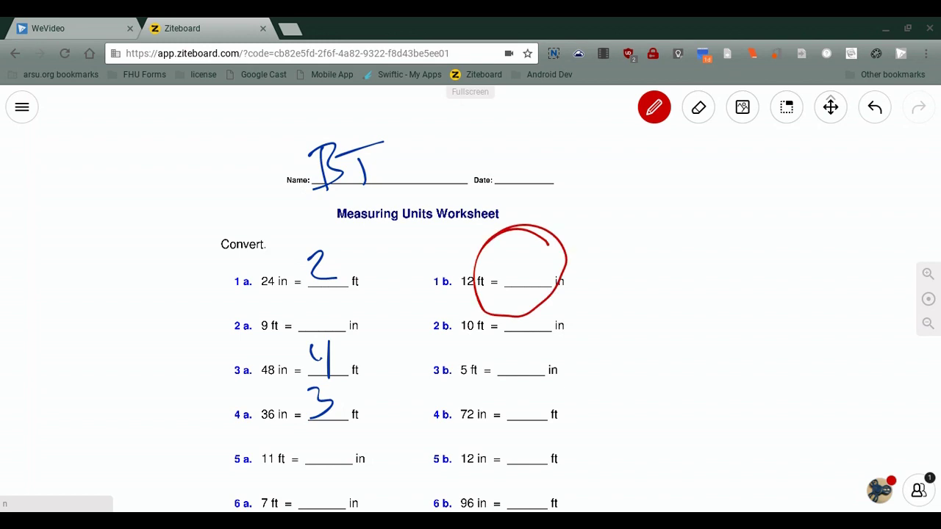
{"action": "mouse_move", "coordinate": [544, 353]}
{"action": "left_mouse_down"}
{"action": "mouse_move", "coordinate": [486, 389]}
{"action": "mouse_move", "coordinate": [547, 346]}
{"action": "left_mouse_up"}
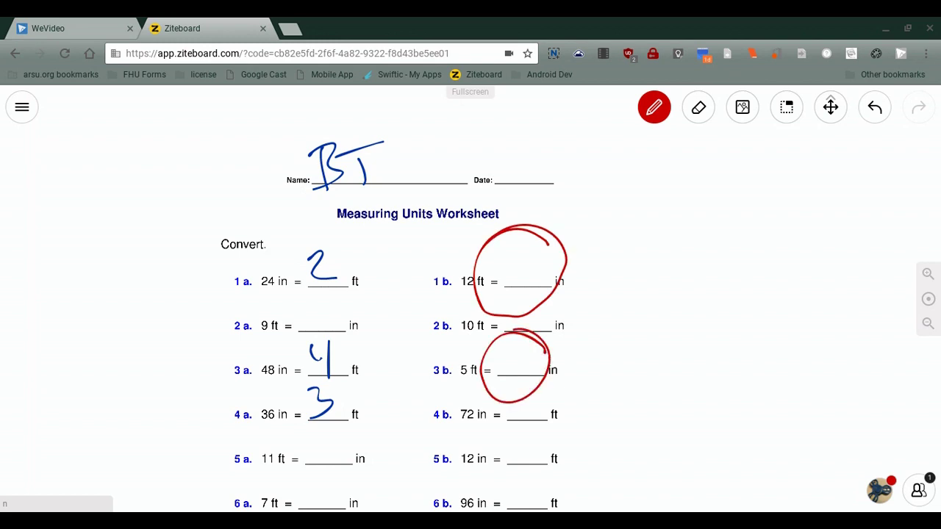
{"action": "left_click", "coordinate": [654, 108]}
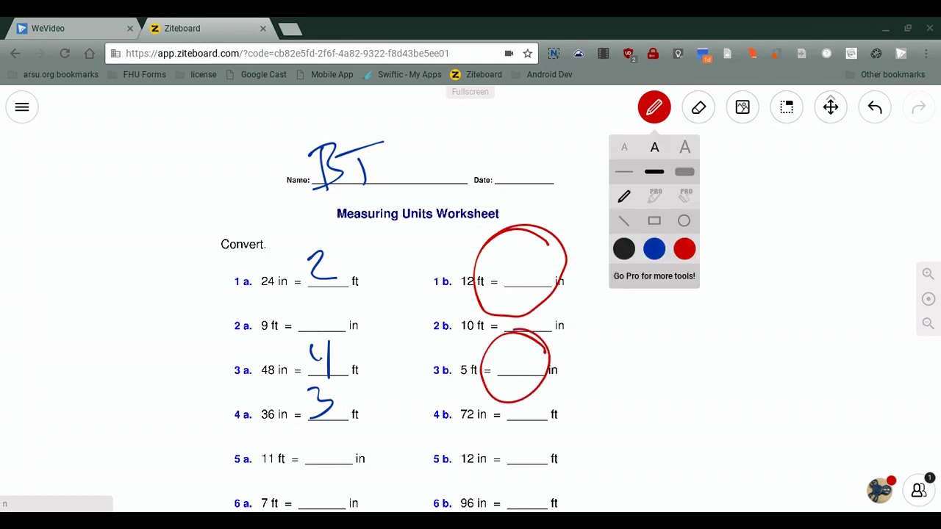
{"action": "left_click", "coordinate": [624, 250]}
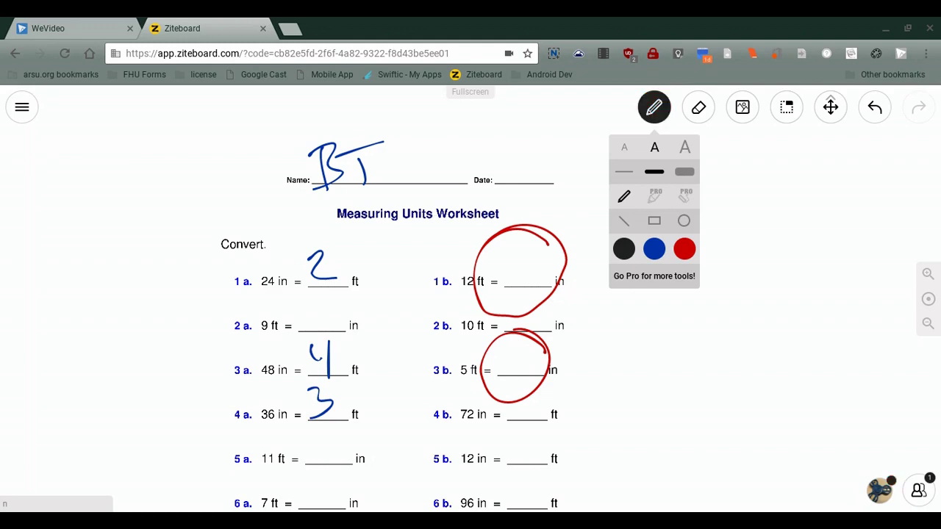
- Export the board as a PDF from the A4 pages, view the resulting file, and close it
{"action": "left_click", "coordinate": [22, 108]}
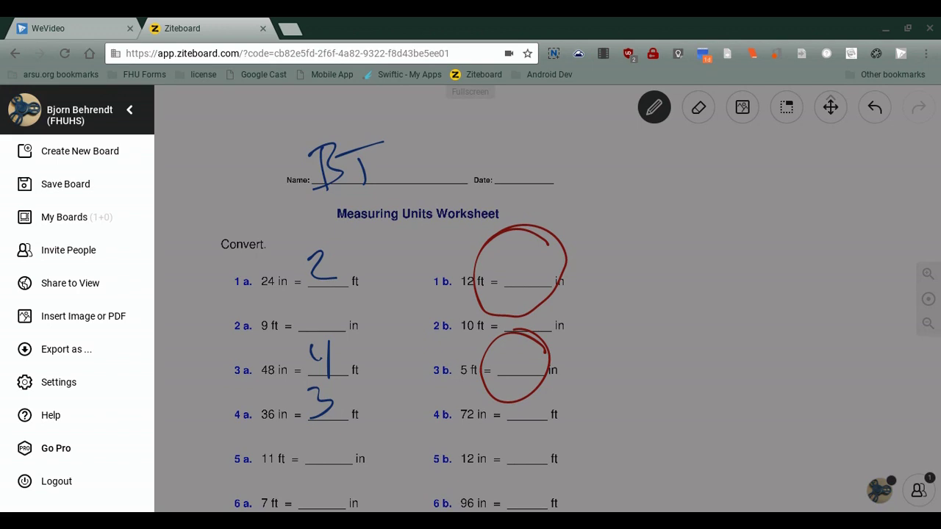
{"action": "left_click", "coordinate": [66, 349]}
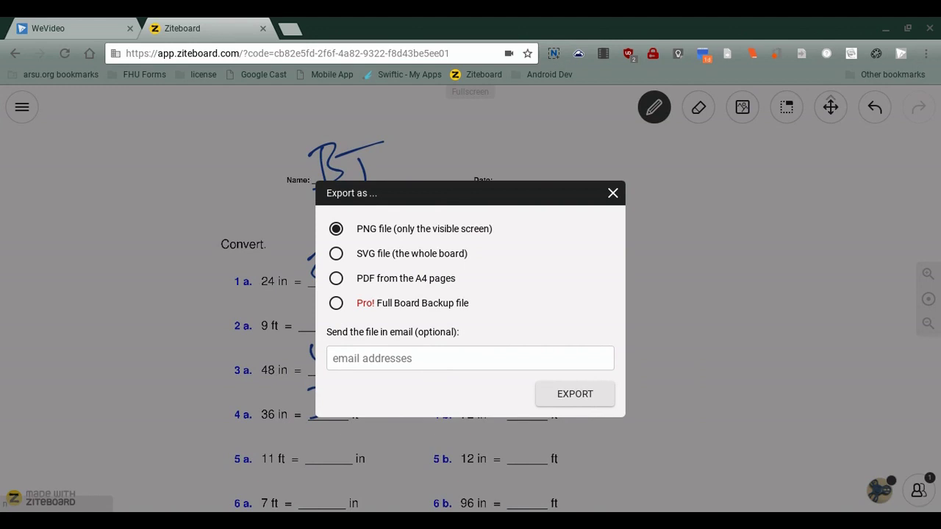
{"action": "left_click", "coordinate": [336, 254]}
{"action": "left_click", "coordinate": [336, 278]}
{"action": "left_click", "coordinate": [574, 394]}
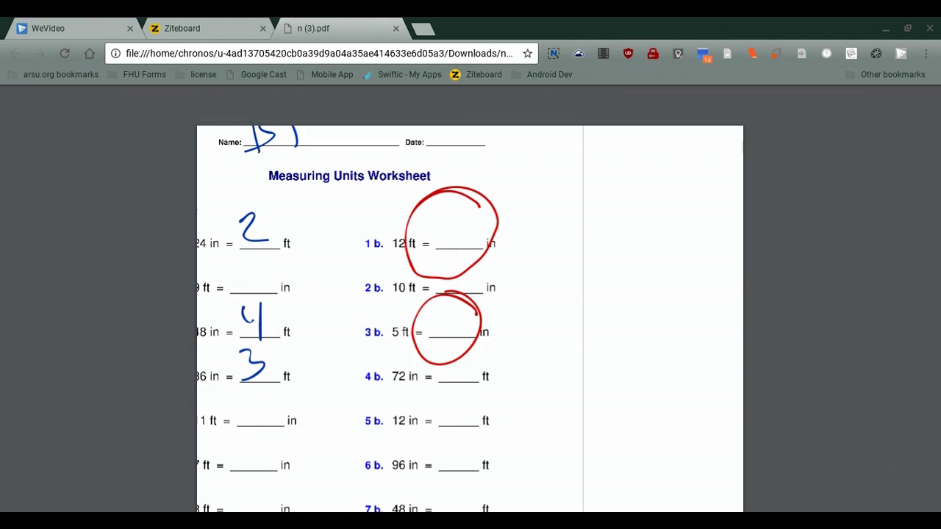
{"action": "left_click", "coordinate": [395, 28]}
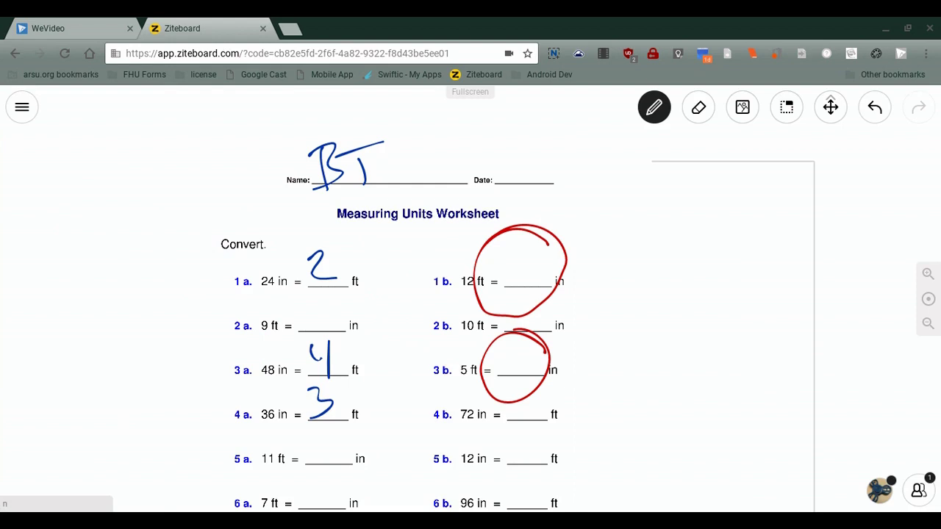
- Select the worksheet together with all its handwriting and move it inside the A4 page outline
{"action": "left_click", "coordinate": [786, 107]}
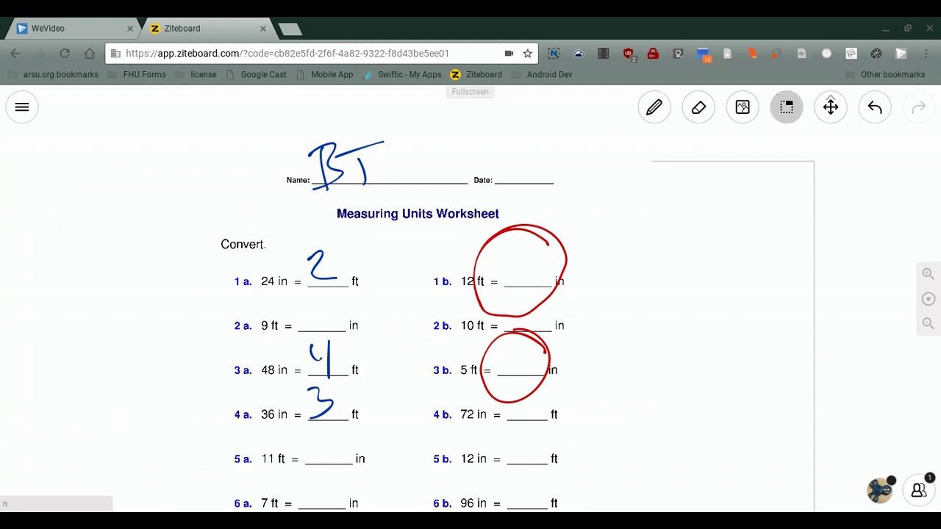
{"action": "mouse_move", "coordinate": [128, 112]}
{"action": "left_mouse_down"}
{"action": "mouse_move", "coordinate": [370, 236]}
{"action": "mouse_move", "coordinate": [695, 482]}
{"action": "left_mouse_up"}
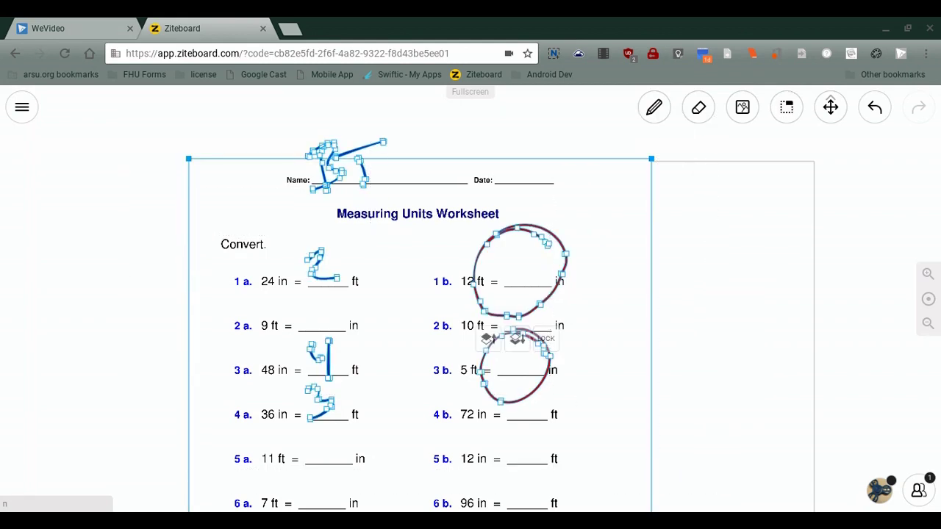
{"action": "mouse_move", "coordinate": [420, 323]}
{"action": "left_mouse_down"}
{"action": "mouse_move", "coordinate": [469, 387]}
{"action": "mouse_move", "coordinate": [528, 368]}
{"action": "mouse_move", "coordinate": [525, 349]}
{"action": "mouse_move", "coordinate": [542, 378]}
{"action": "left_mouse_up"}
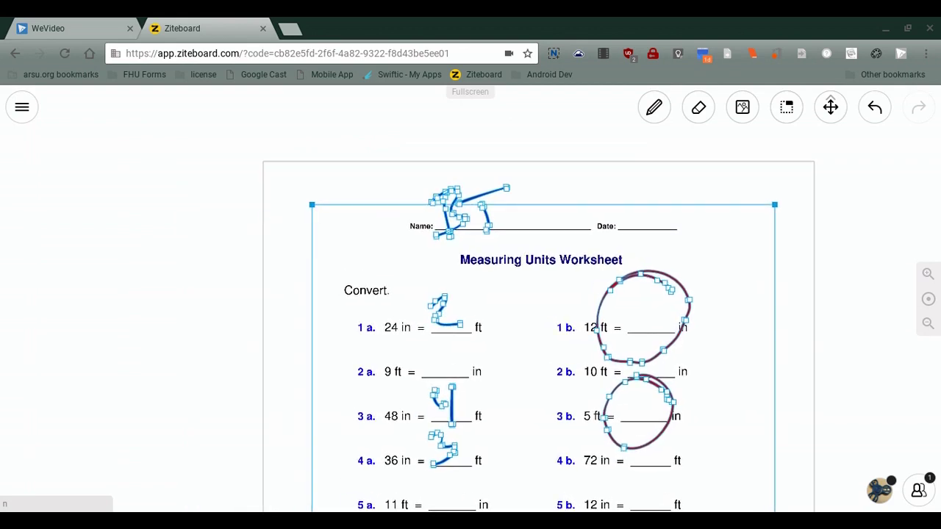
- Look through the blank A4 pages below the worksheet and return to the first page
{"action": "left_click", "coordinate": [830, 103]}
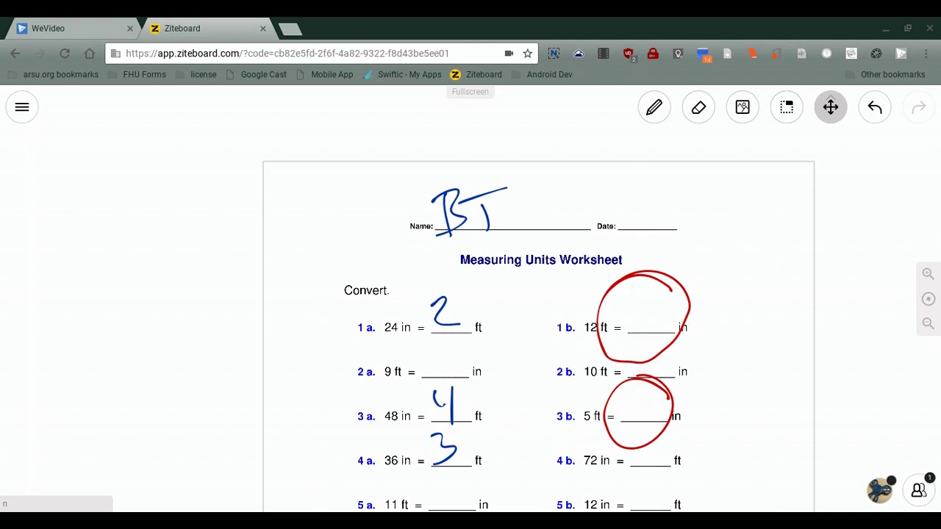
{"action": "scroll", "coordinate": [537, 324], "scroll_direction": "down", "scroll_amount": 8}
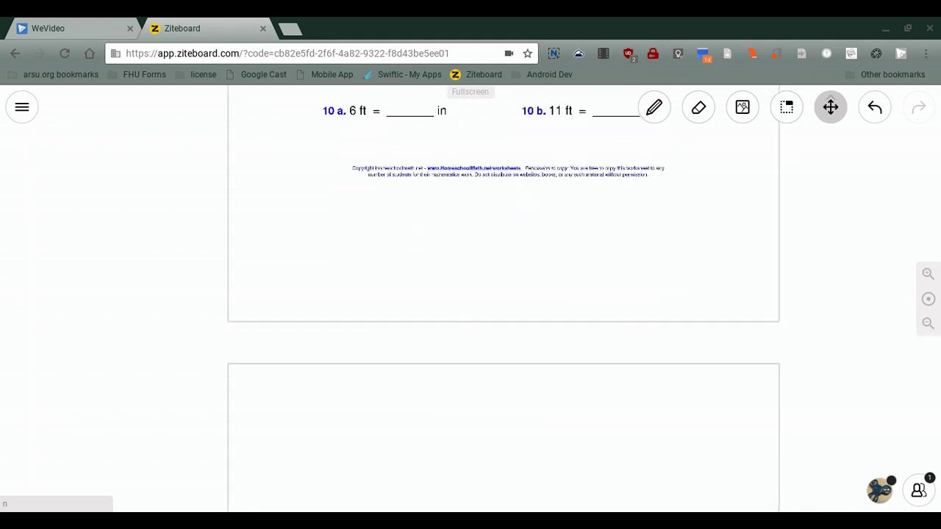
{"action": "scroll", "coordinate": [503, 298], "scroll_direction": "down", "scroll_amount": 10}
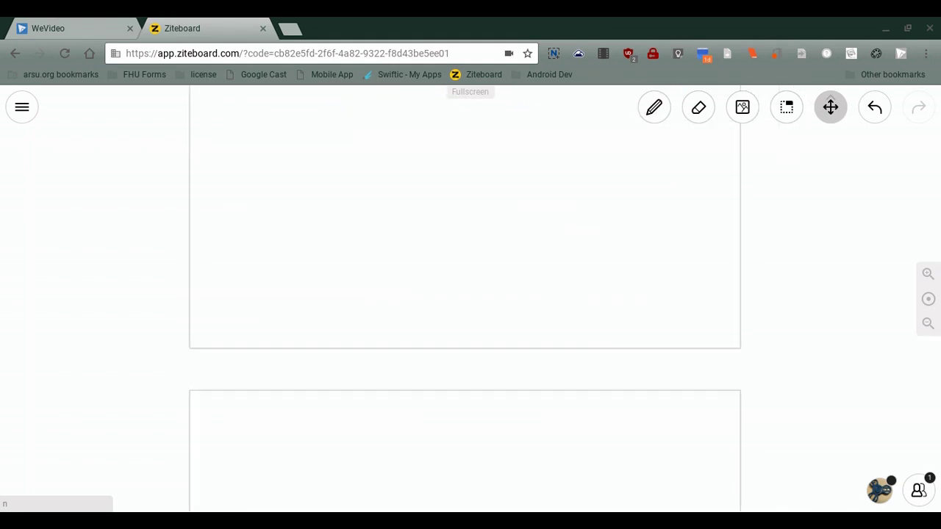
{"action": "scroll", "coordinate": [485, 294], "scroll_direction": "down", "scroll_amount": 10}
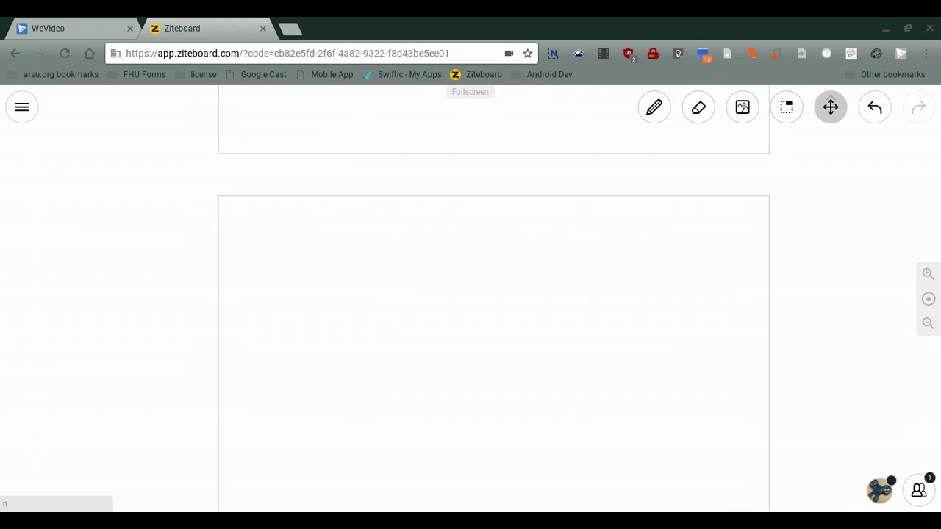
{"action": "scroll", "coordinate": [485, 294], "scroll_direction": "up", "scroll_amount": 20}
{"action": "scroll", "coordinate": [485, 294], "scroll_direction": "up", "scroll_amount": 2}
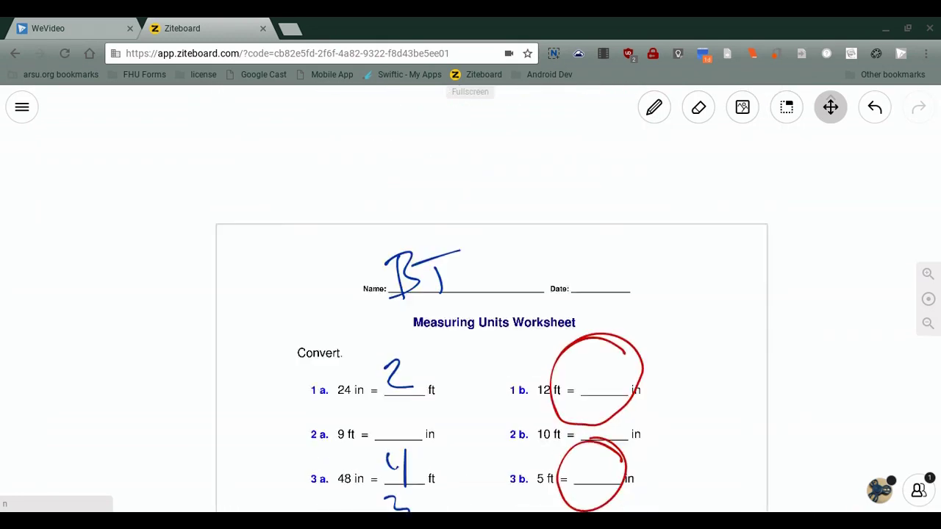
{"action": "scroll", "coordinate": [485, 294], "scroll_direction": "down", "scroll_amount": 1}
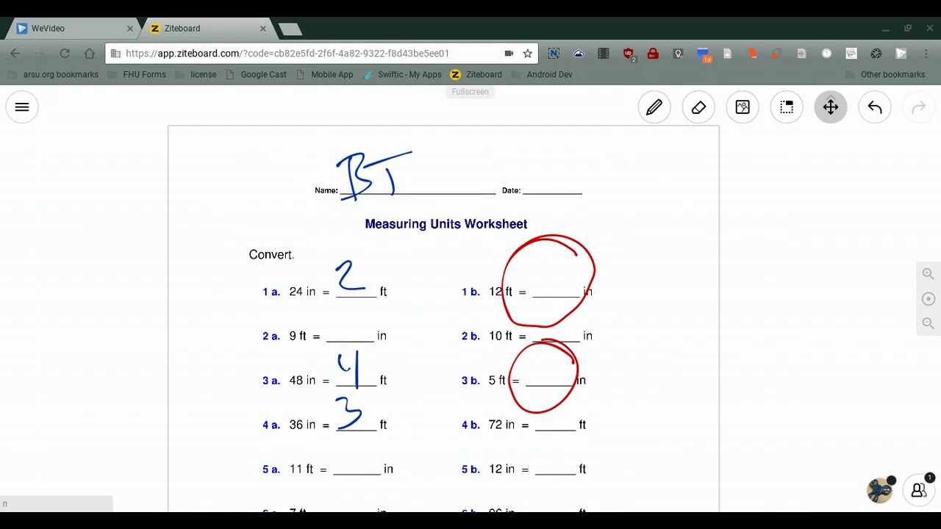
- Export the repositioned worksheet as a PDF from the A4 pages, fit the whole page in view to check it, and close the file
{"action": "left_click", "coordinate": [22, 107]}
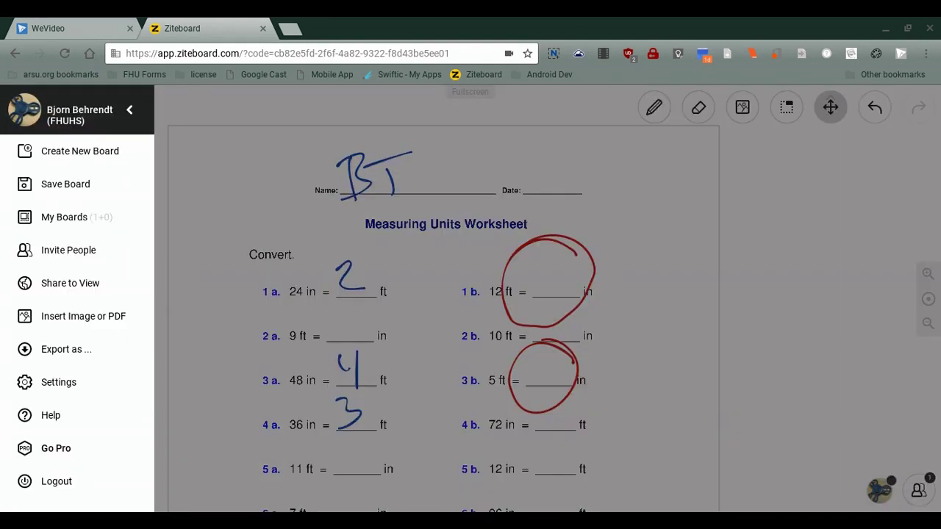
{"action": "left_click", "coordinate": [66, 349]}
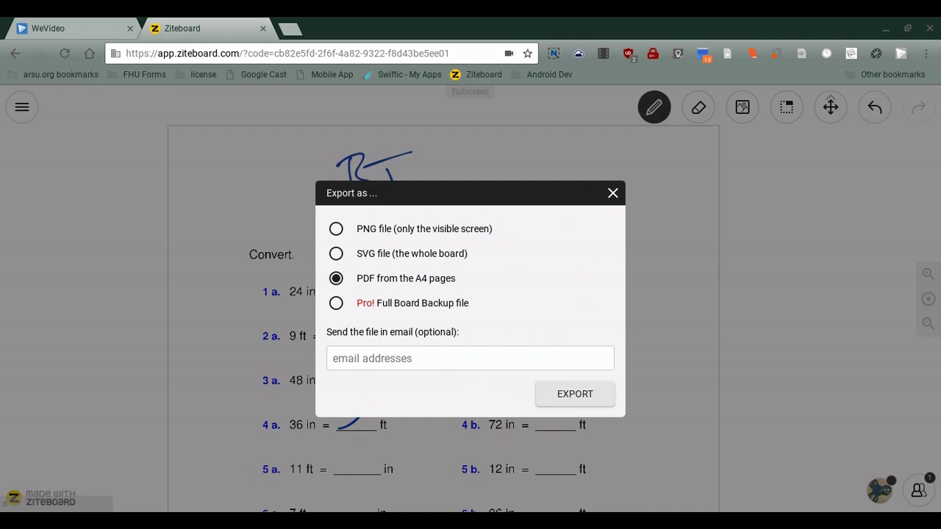
{"action": "left_click", "coordinate": [575, 394]}
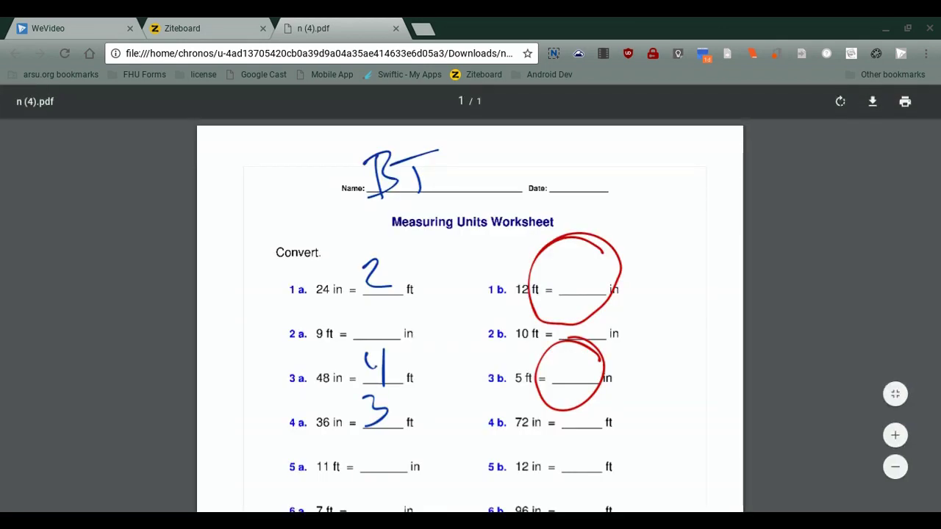
{"action": "left_click", "coordinate": [896, 394]}
{"action": "left_click", "coordinate": [896, 394]}
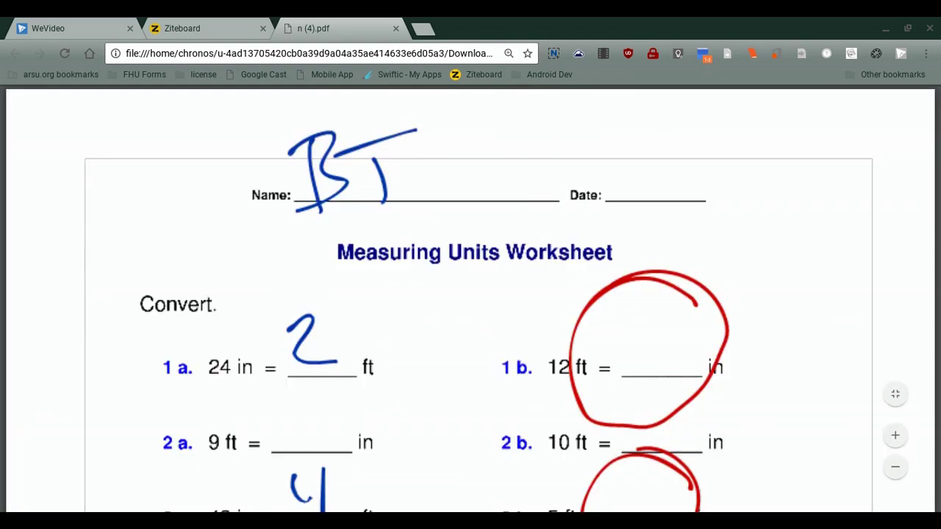
{"action": "left_click", "coordinate": [895, 394]}
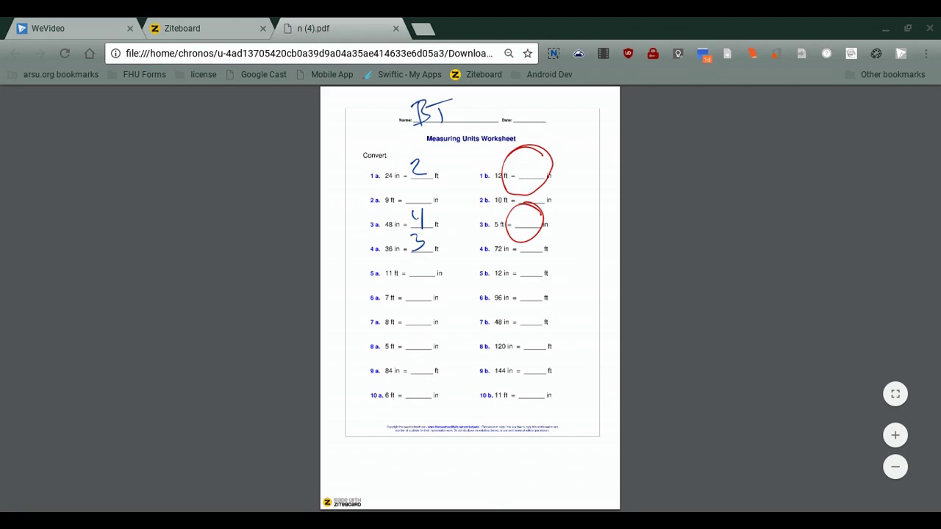
{"action": "key", "text": "ctrl+w"}
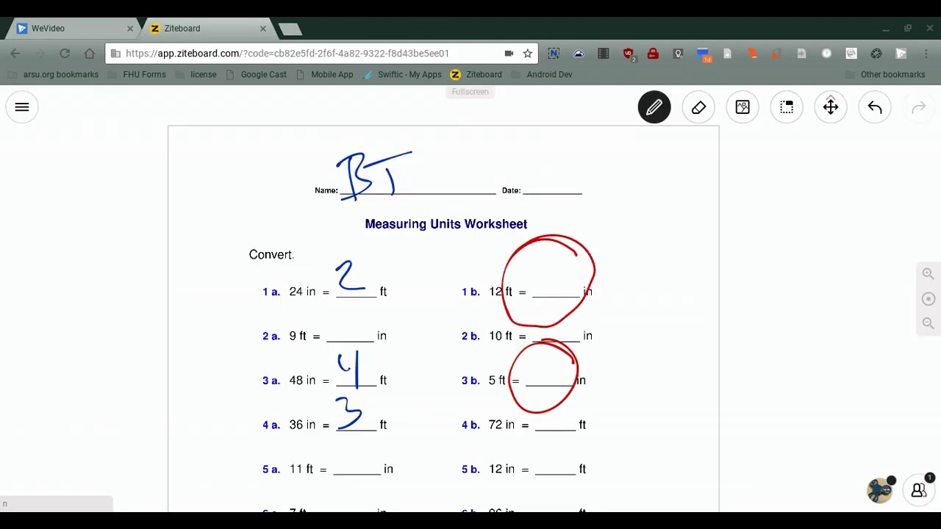
- Erase the red circle around problem 1b's answer blank and restore the worksheet image erased along with it
{"action": "left_click", "coordinate": [698, 107]}
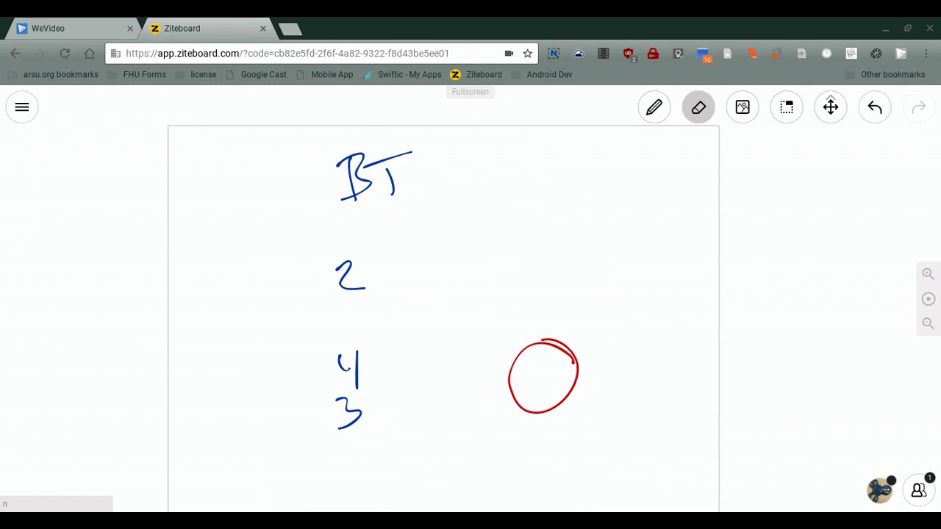
{"action": "key", "text": "ctrl+z"}
{"action": "key", "text": "ctrl+y"}
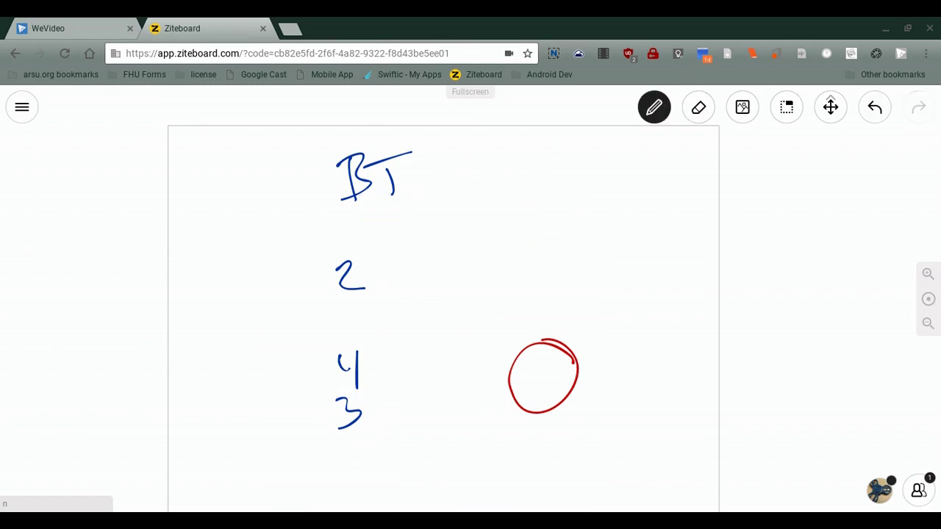
{"action": "key", "text": "ctrl+z"}
{"action": "key", "text": "ctrl+z"}
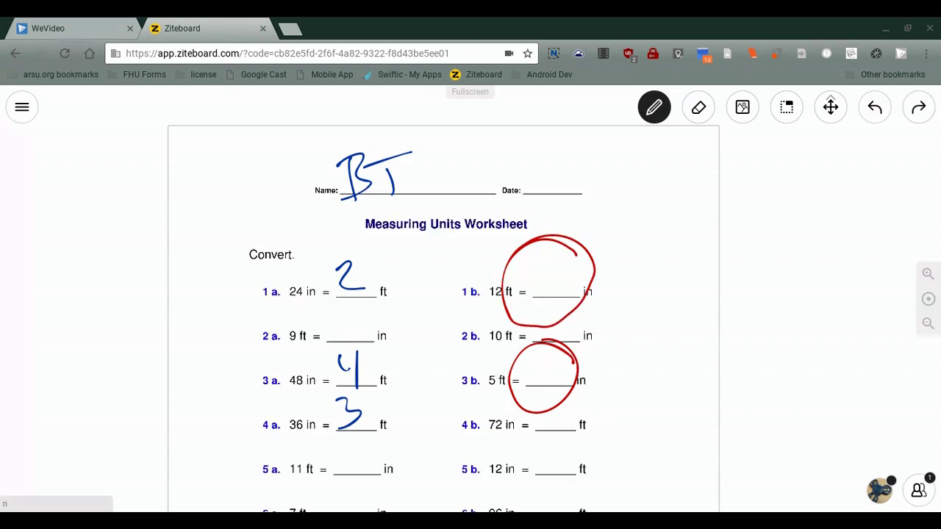
{"action": "key", "text": "e"}
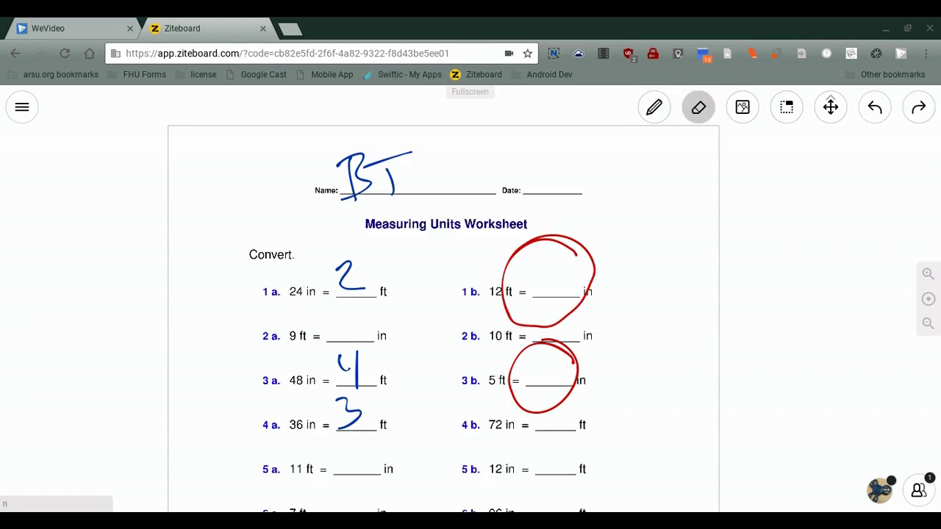
{"action": "key", "text": "ctrl+y"}
{"action": "key", "text": "ctrl+y"}
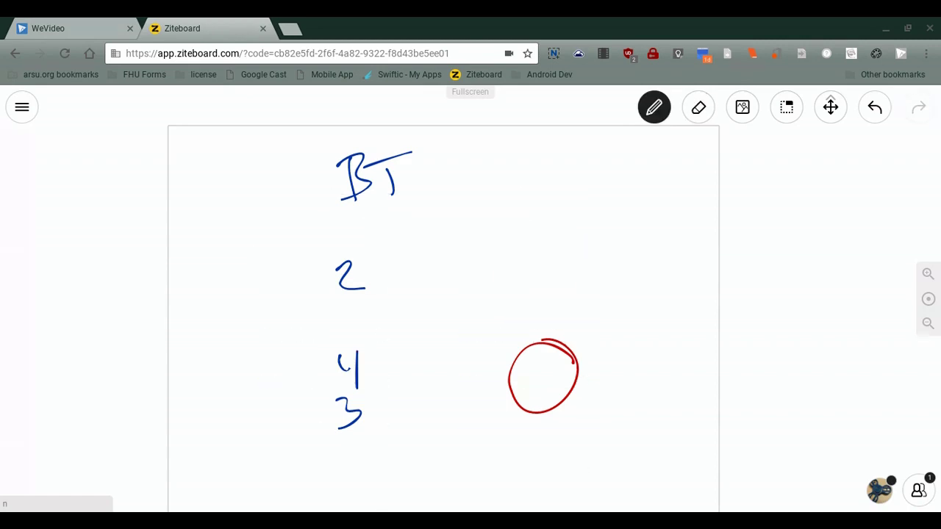
{"action": "key", "text": "ctrl+z"}
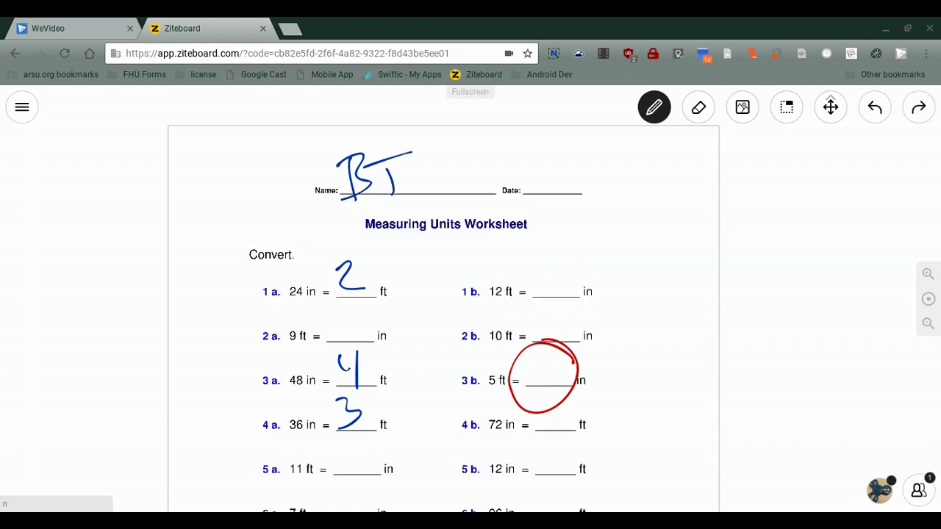
- Erase the red circle around problem 3b's answer blank and undo the accidental erasure of the worksheet image
{"action": "key", "text": "e"}
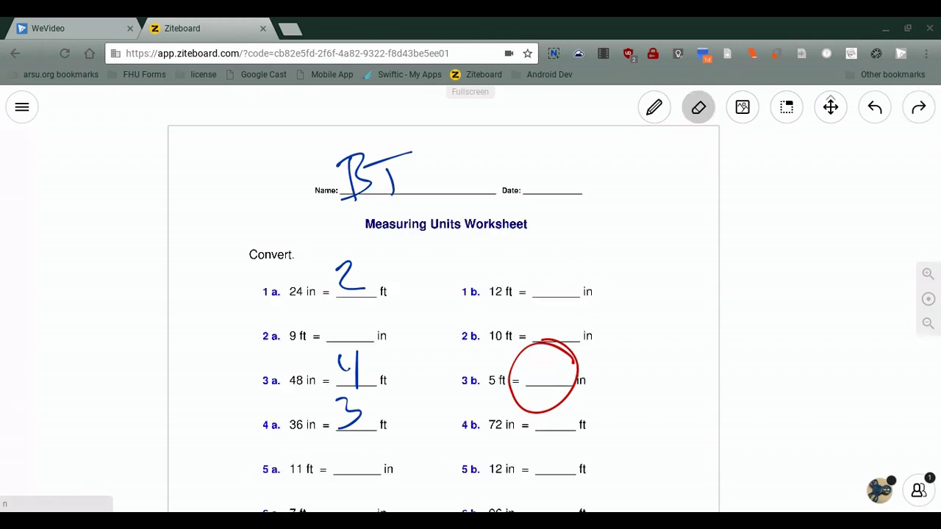
{"action": "left_click", "coordinate": [574, 362]}
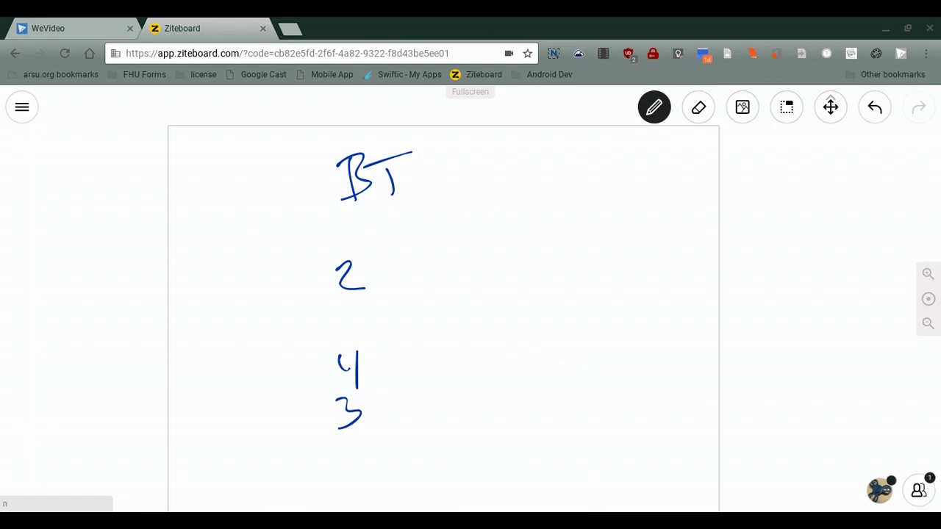
{"action": "key", "text": "ctrl+z"}
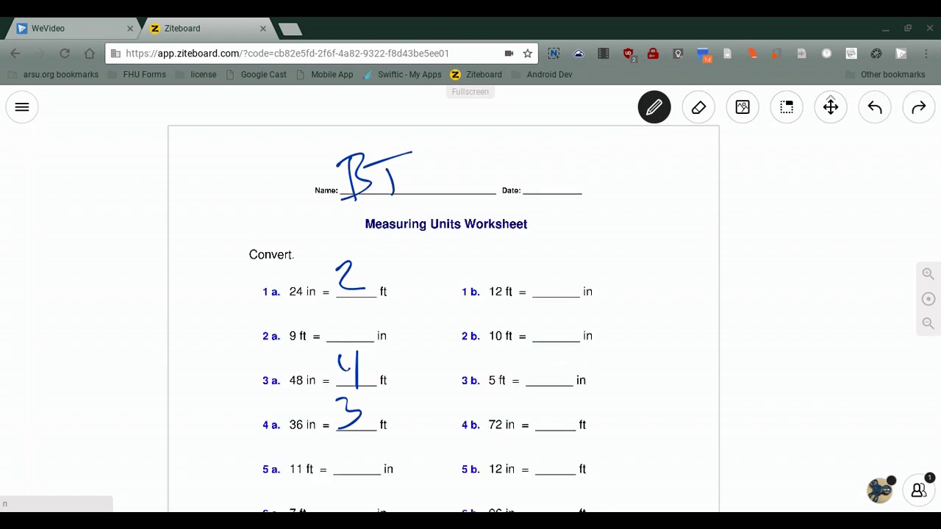
- Look through the board settings, switch Display Insert Icon off and back on, and close the settings
{"action": "left_click", "coordinate": [22, 107]}
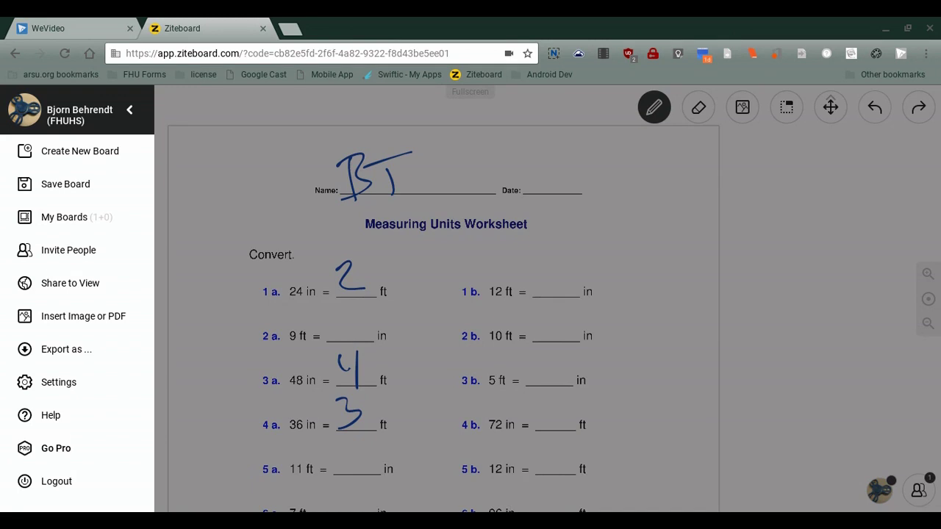
{"action": "left_click", "coordinate": [59, 383]}
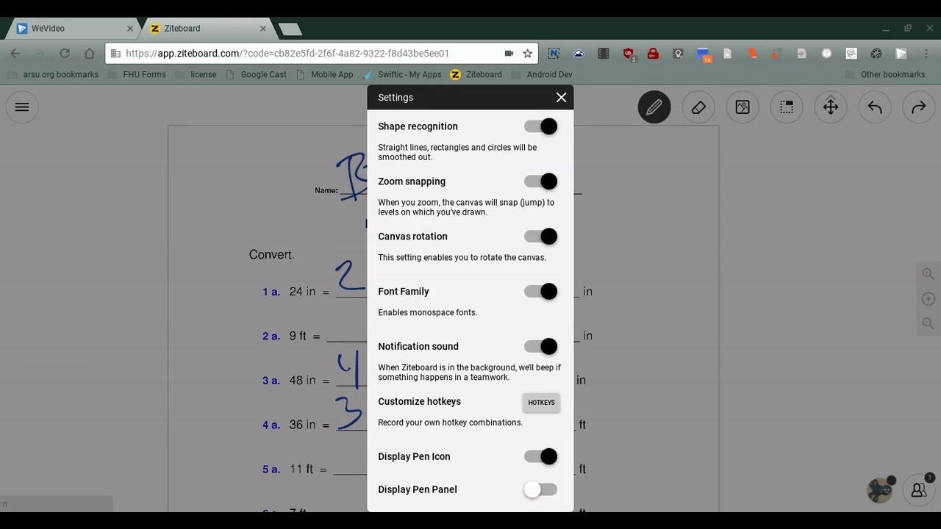
{"action": "scroll", "coordinate": [470, 309], "scroll_direction": "down", "scroll_amount": 5}
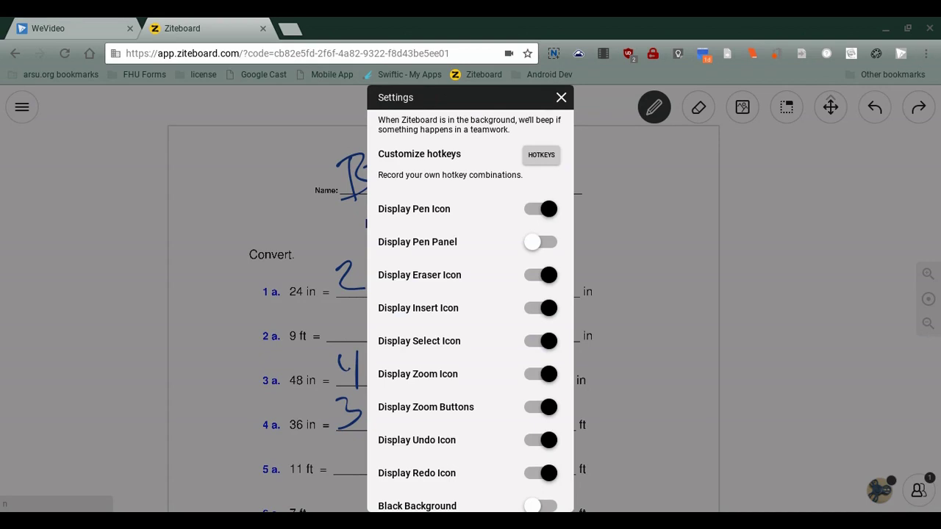
{"action": "left_click", "coordinate": [541, 308]}
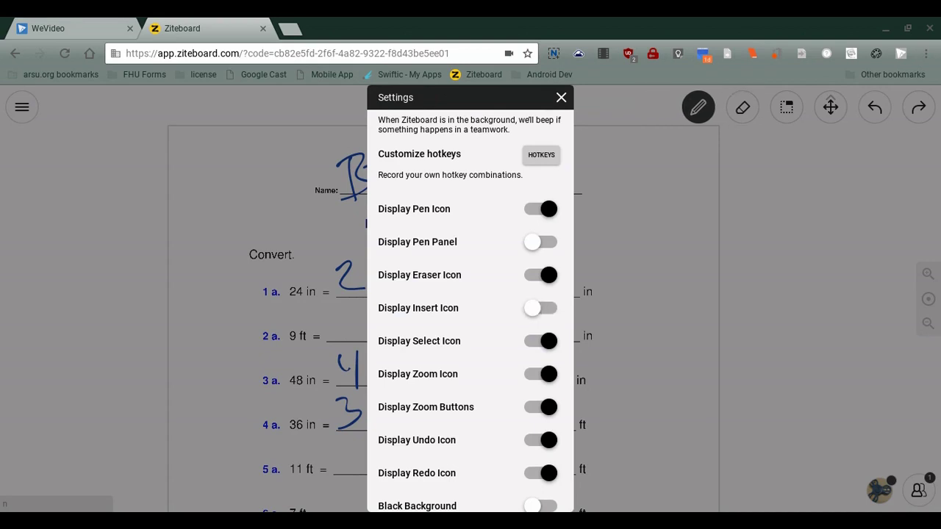
{"action": "left_click", "coordinate": [540, 308]}
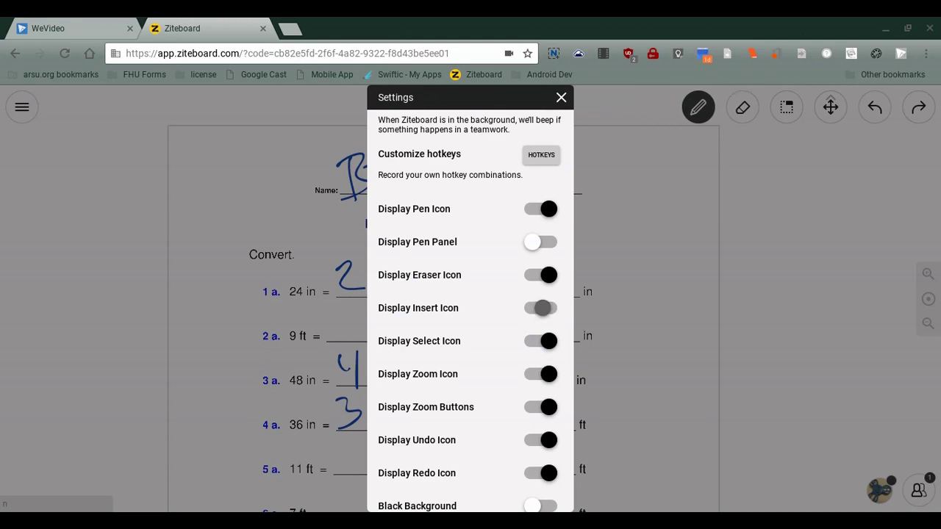
{"action": "left_click", "coordinate": [540, 308]}
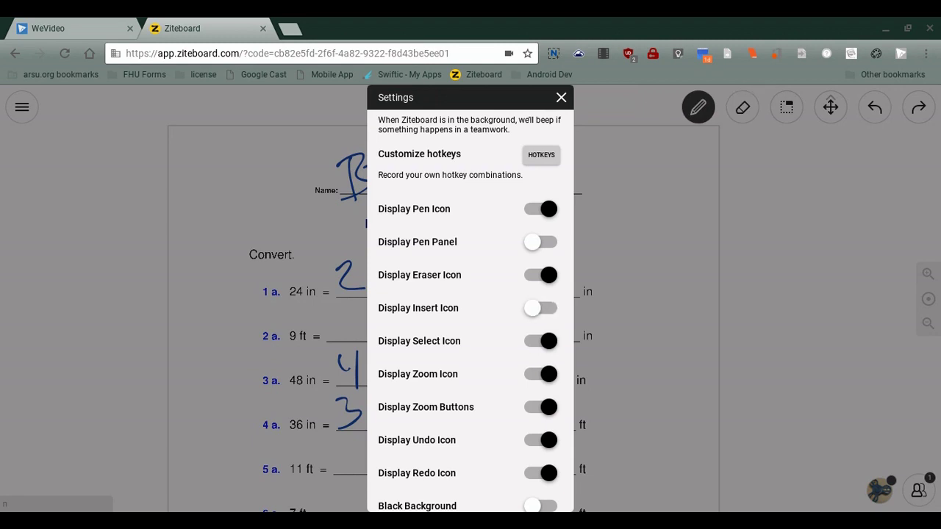
{"action": "left_click", "coordinate": [540, 308]}
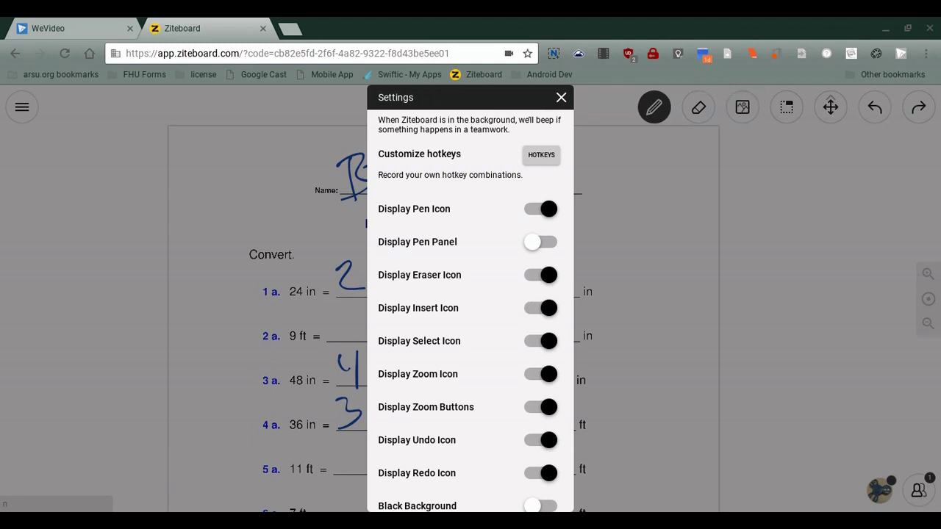
{"action": "left_click", "coordinate": [561, 98]}
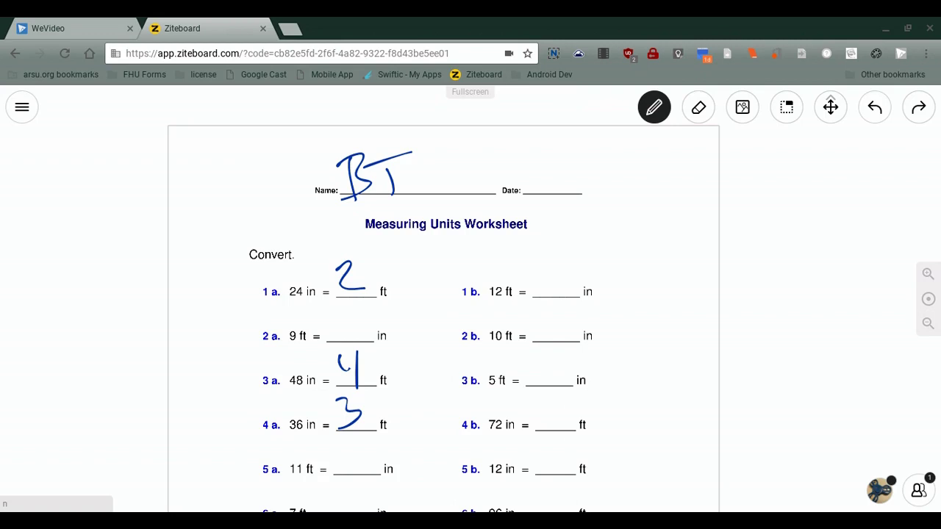
{"action": "left_click", "coordinate": [22, 107]}
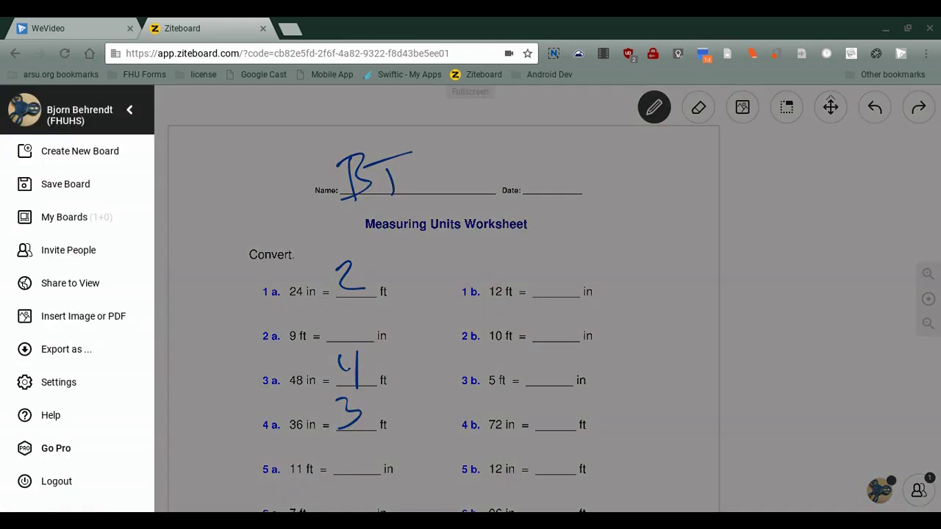
{"action": "left_click", "coordinate": [130, 110]}
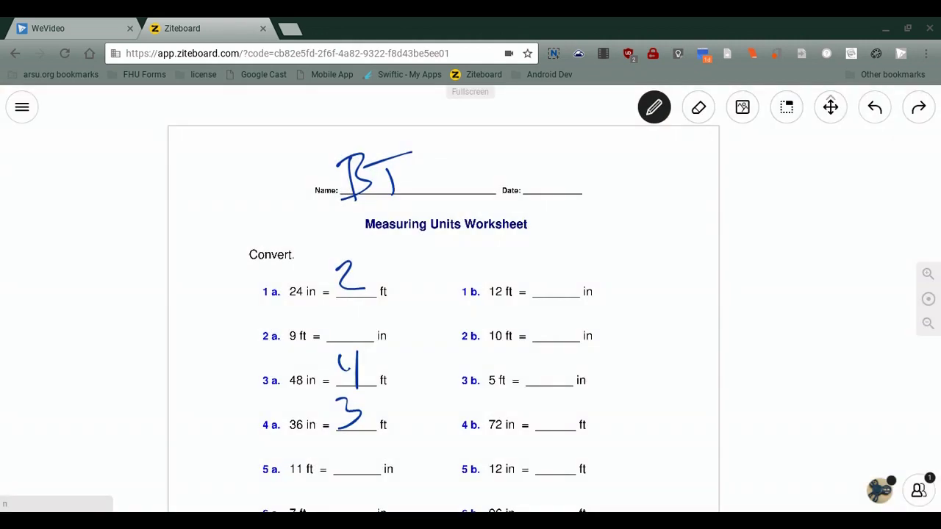
- Erase the worksheet and all remaining handwriting from the A4 page
{"action": "left_click", "coordinate": [698, 107]}
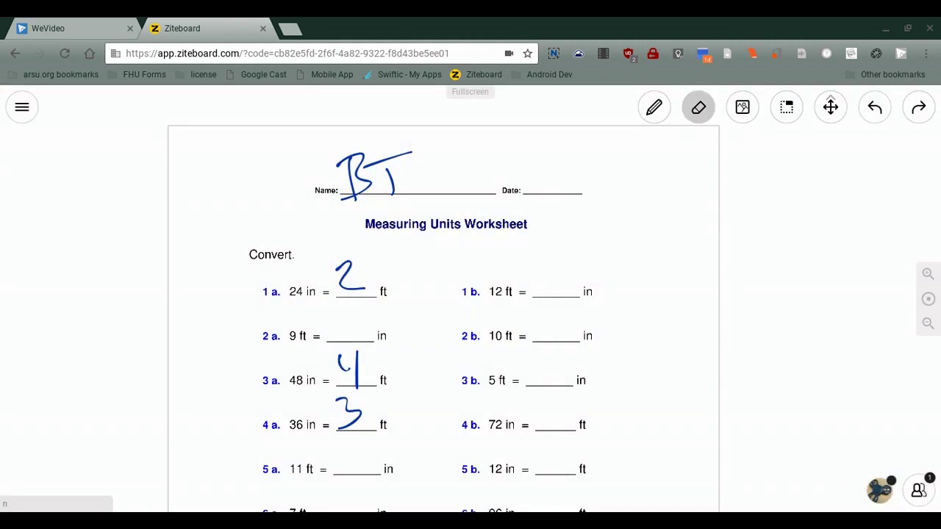
{"action": "left_click", "coordinate": [698, 107]}
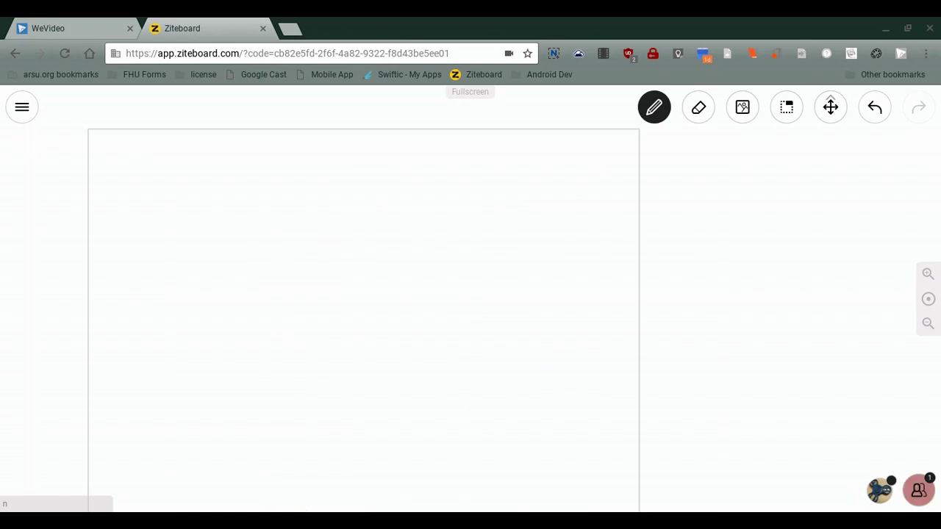